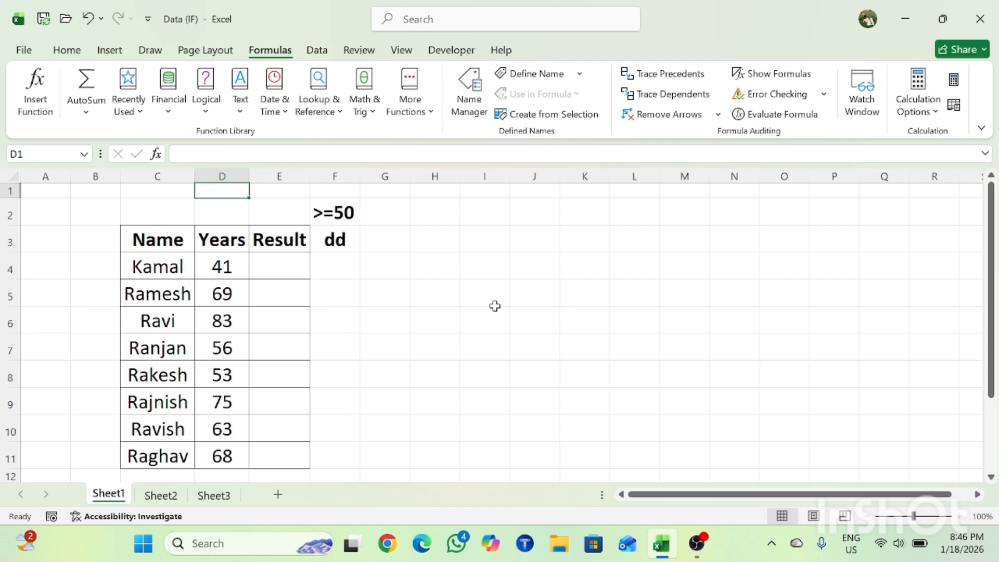
key(Down)
key(Down)
key(Down)
key(Up)
key(Up)
key(Up)
key(Left)
key(Left)
key(Down)
key(Down)
key(Down)
key(Right)
key(Right)
key(Right)
key(Right)
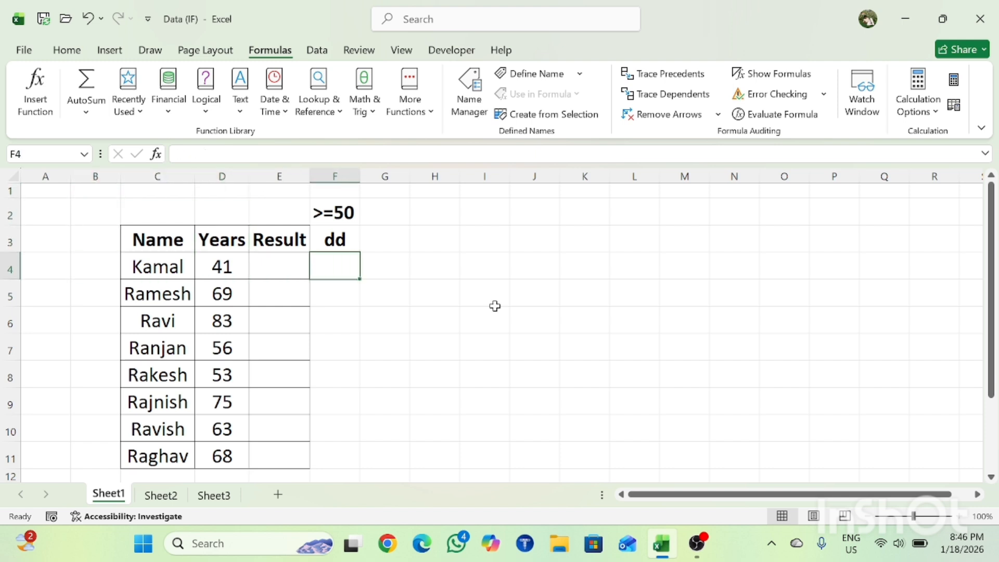
key(Up)
key(Up)
key(Down)
key(Down)
key(Left)
key(Left)
key(Up)
key(Up)
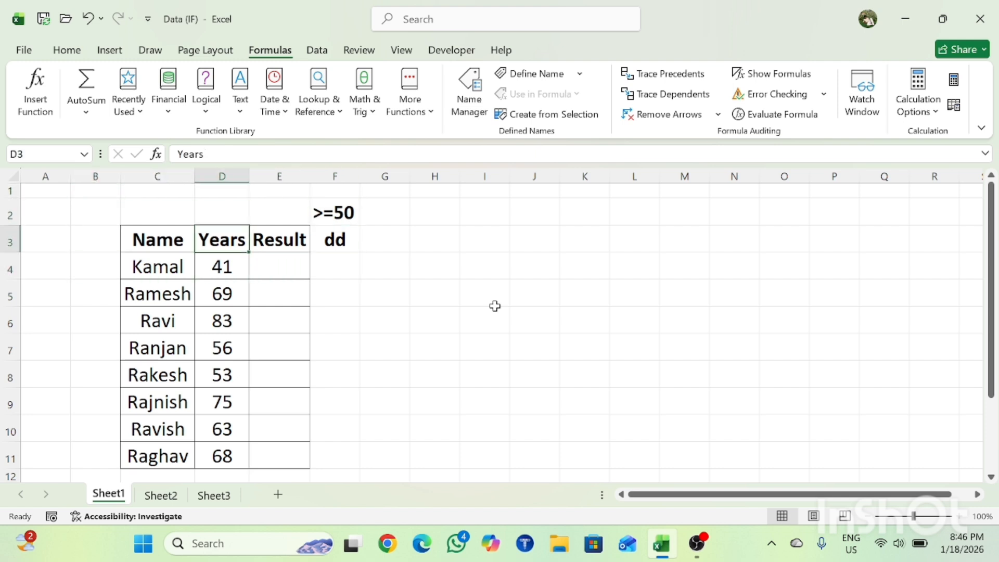
key(Down)
key(Right)
key(Down)
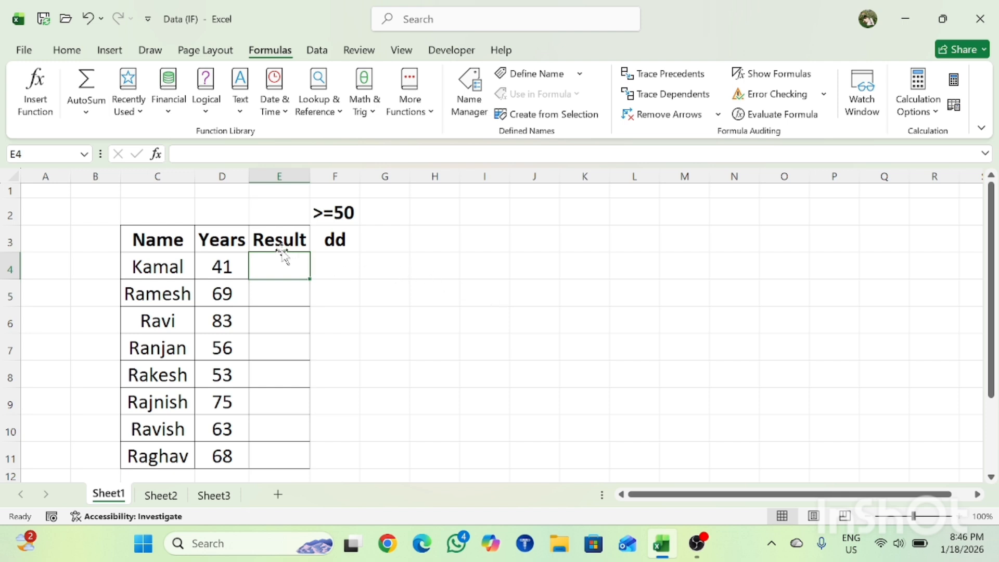
click(222, 290)
key(Up)
key(Up)
key(Up)
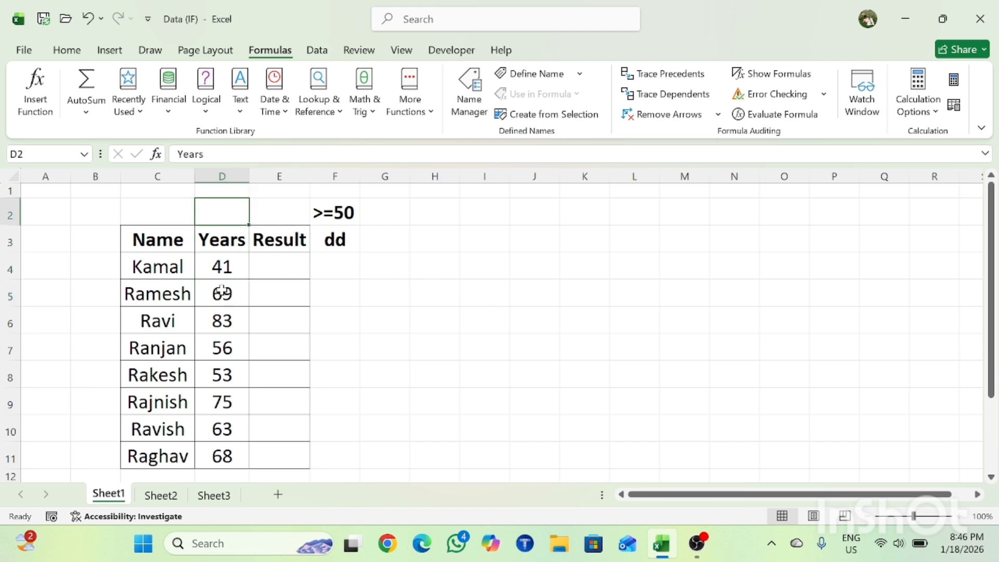
key(Up)
key(Left)
key(Left)
key(Left)
key(Down)
key(Down)
key(Right)
key(Right)
key(Right)
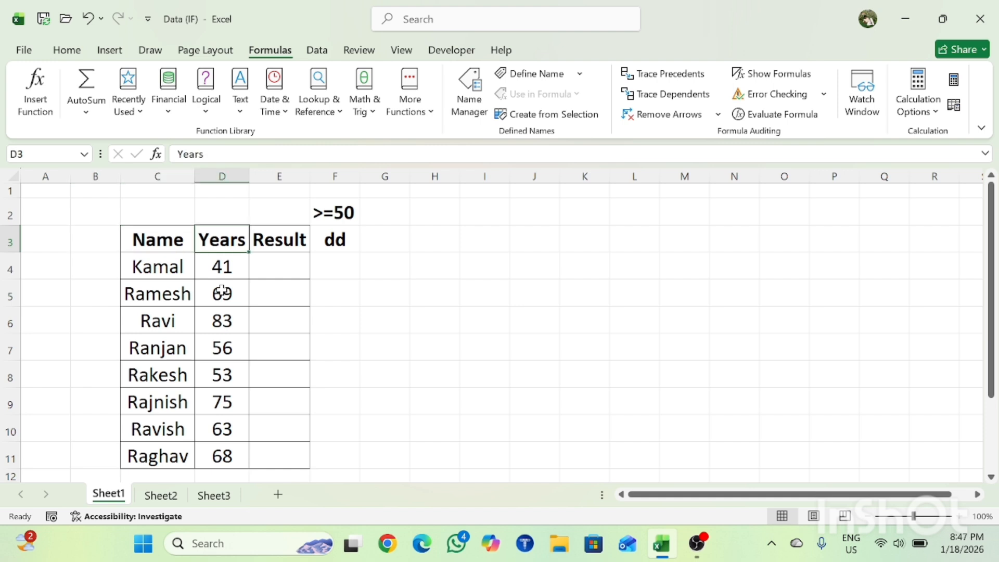
key(Down)
key(Down)
key(Up)
key(Up)
key(Right)
key(Down)
key(Left)
key(Down)
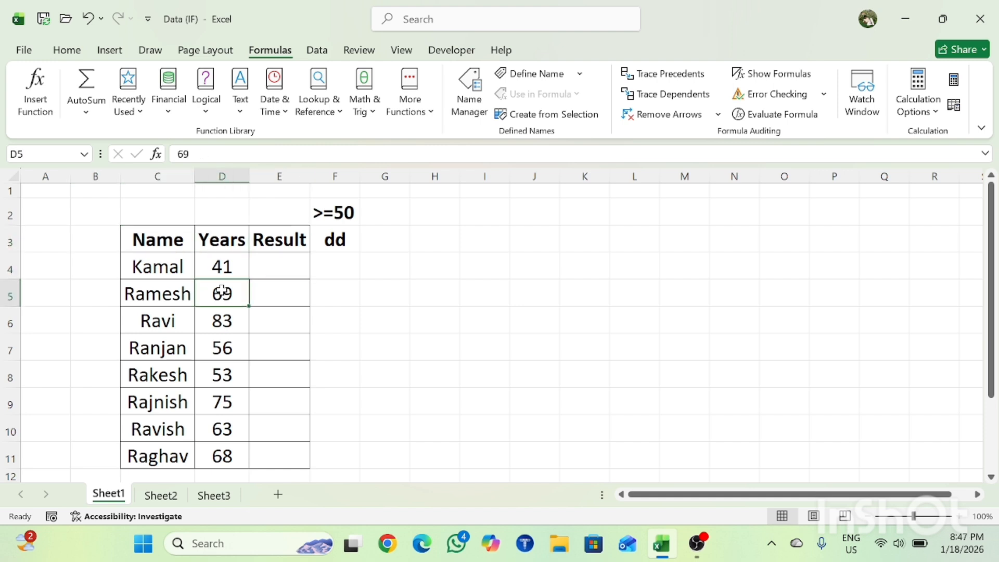
key(Up)
key(Up)
key(Right)
key(Down)
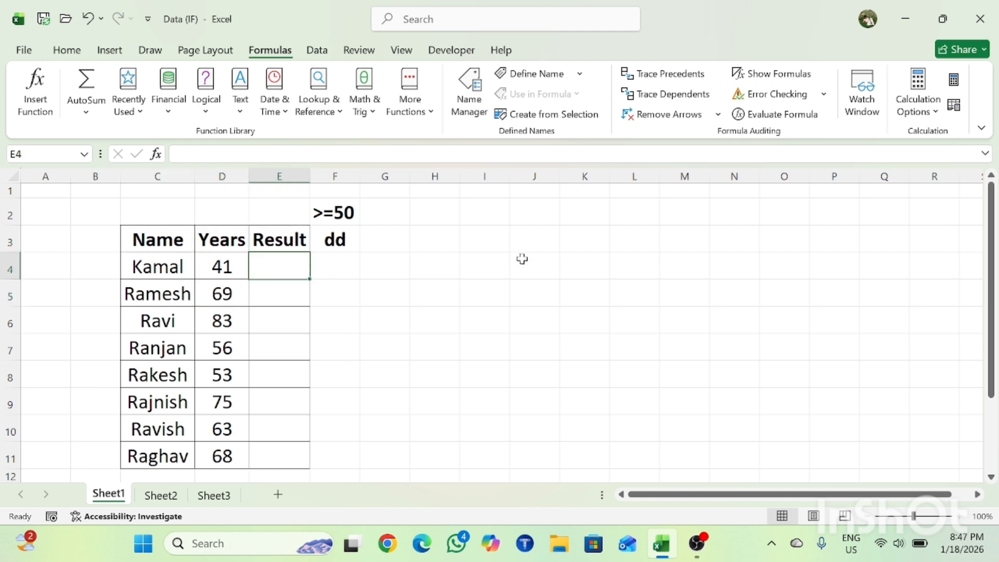
click(337, 215)
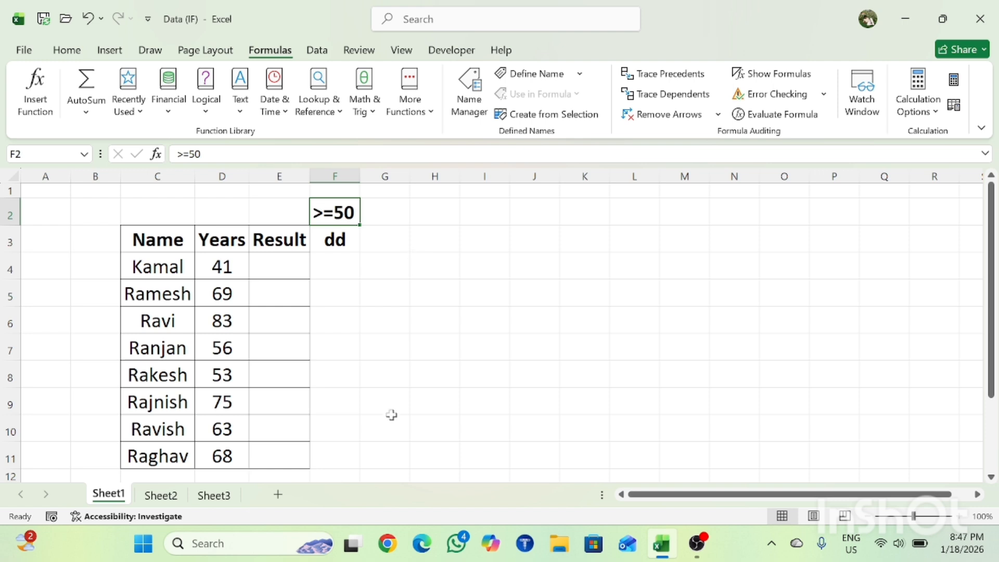
Enter the comparison formula =D4>=50 in cell E4, the first cell of the Result column.
click(290, 350)
key(Up)
key(Up)
key(Up)
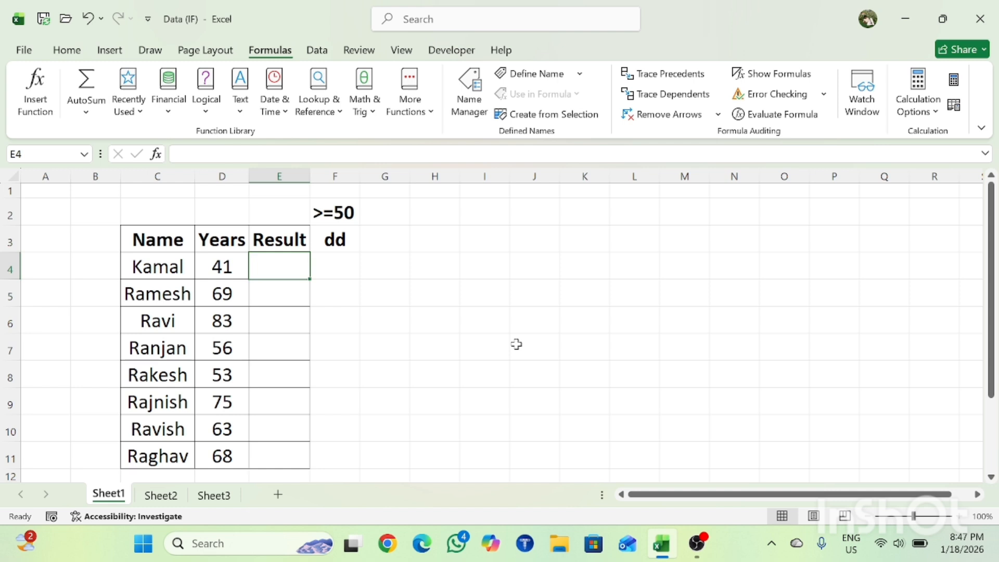
text(=)
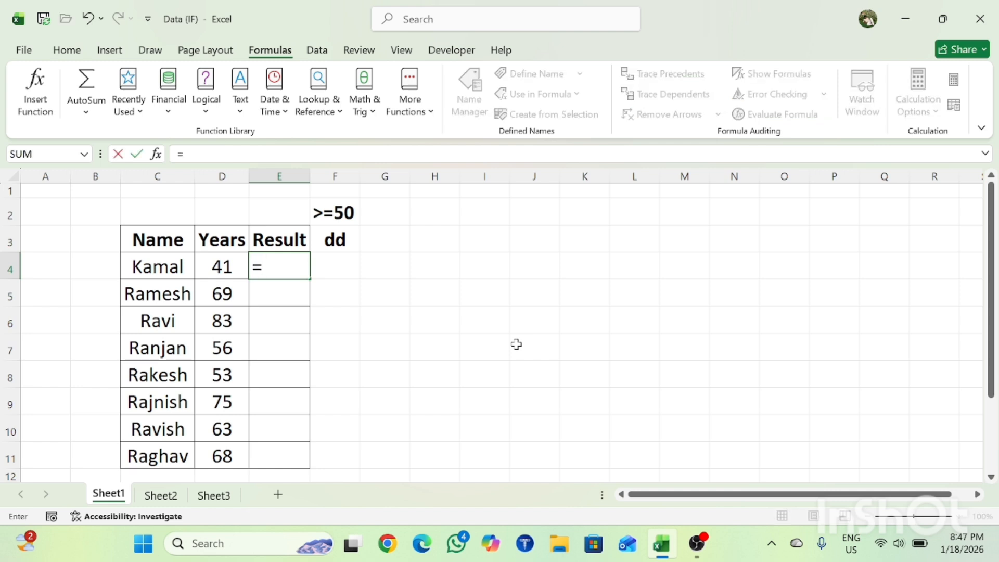
key(Left)
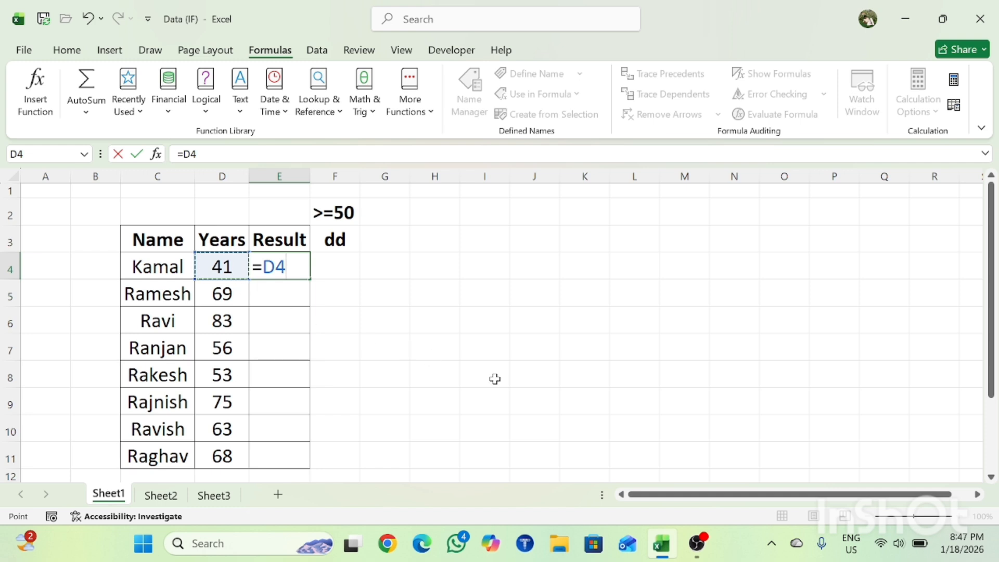
text(>=50)
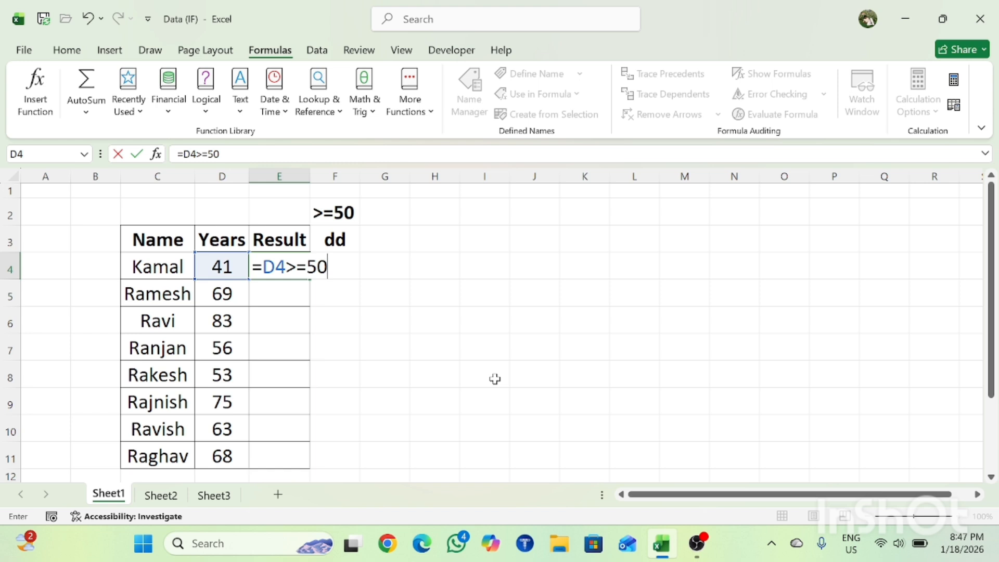
key(Return)
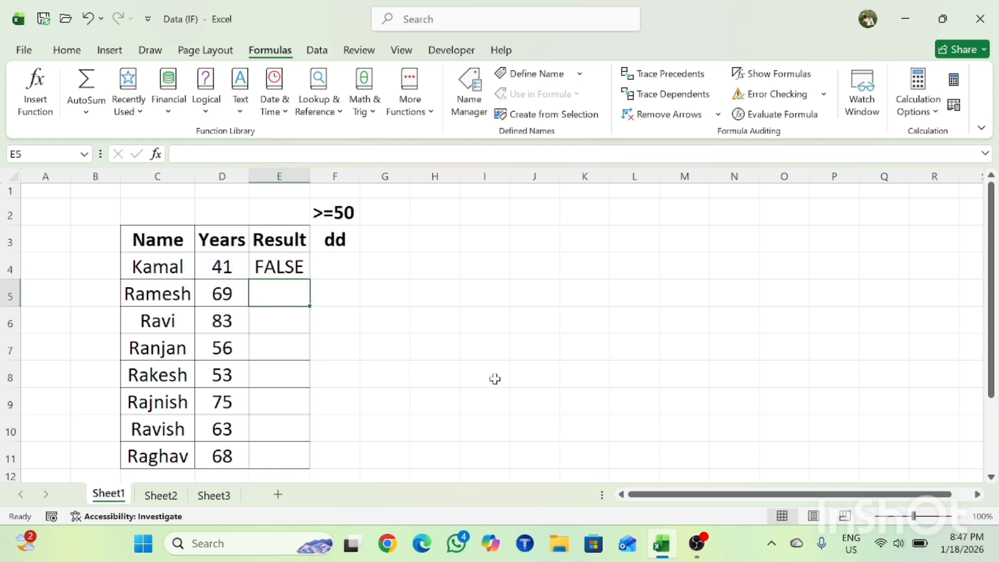
Fill the comparison formula from E4 down the Result column through E11.
key(Up)
key(Left)
key(ctrl+Down)
key(Right)
key(ctrl+shift+Up)
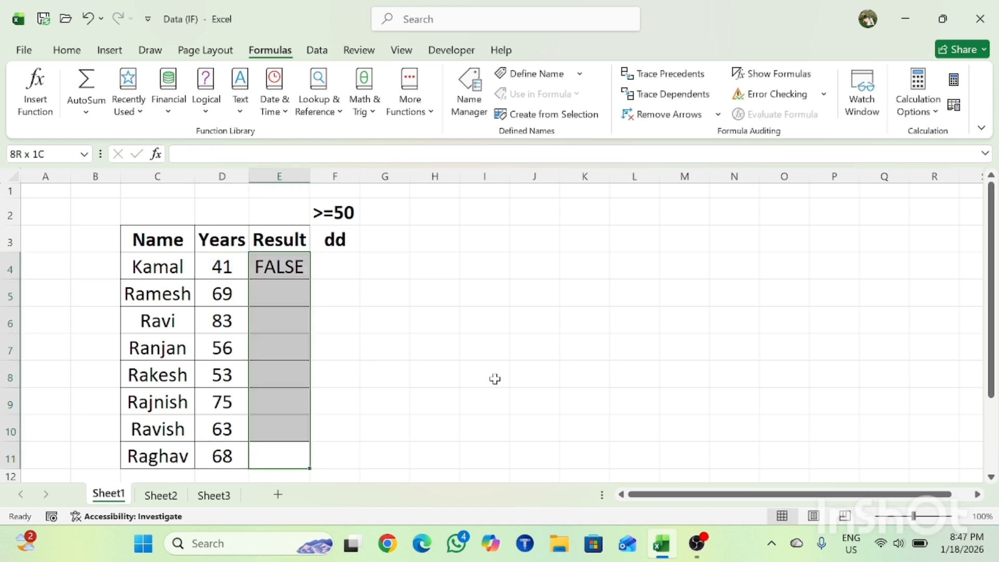
key(ctrl+d)
Examine the comparison formulas and their results in the Result column, row by row from E4 to E11.
key(Down)
key(Down)
key(Up)
key(ctrl+Up)
key(ctrl+Up)
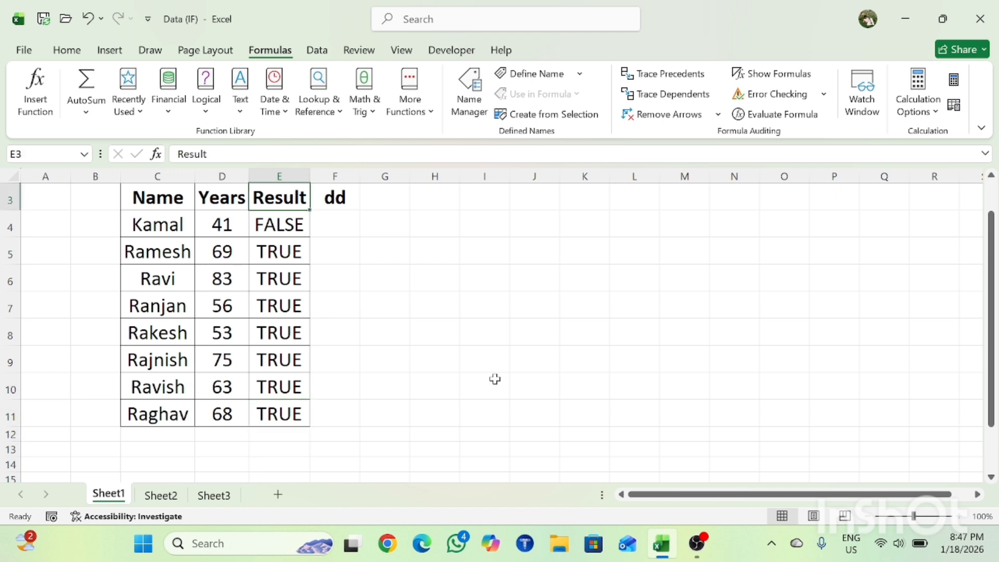
key(Up)
key(Down)
key(Down)
key(Down)
key(Up)
key(Down)
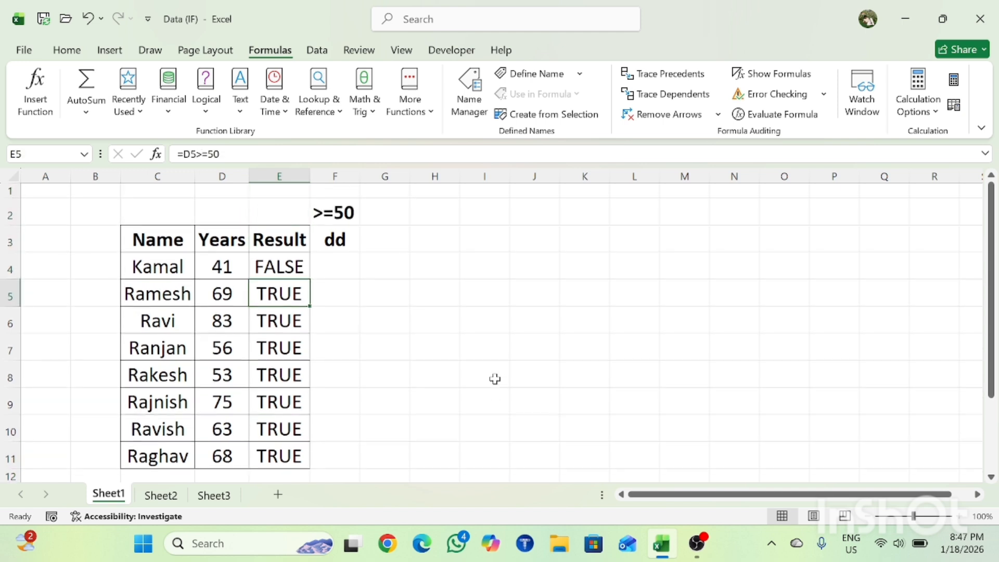
key(Up)
key(Left)
key(Right)
key(Down)
key(Down)
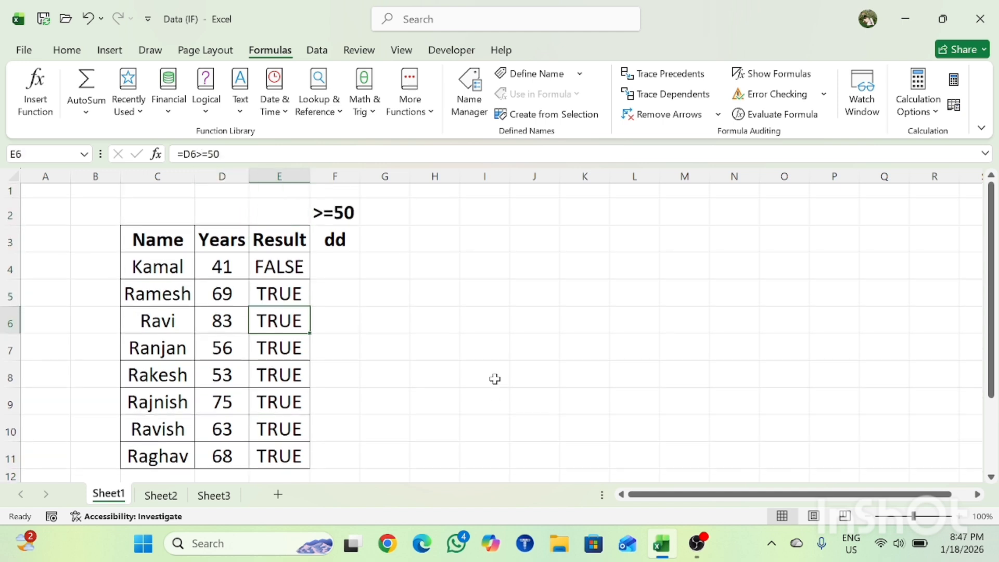
key(Down)
key(Down)
key(Down)
key(Down)
key(Down)
key(Up)
key(Up)
key(Up)
key(Up)
key(Up)
key(Up)
key(Up)
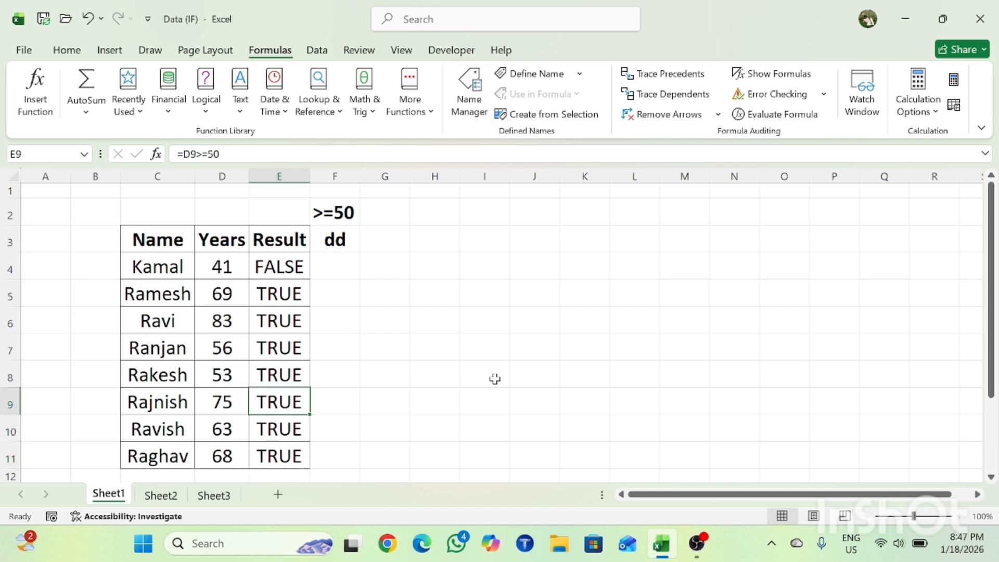
key(Down)
key(Down)
key(Down)
key(Up)
key(Up)
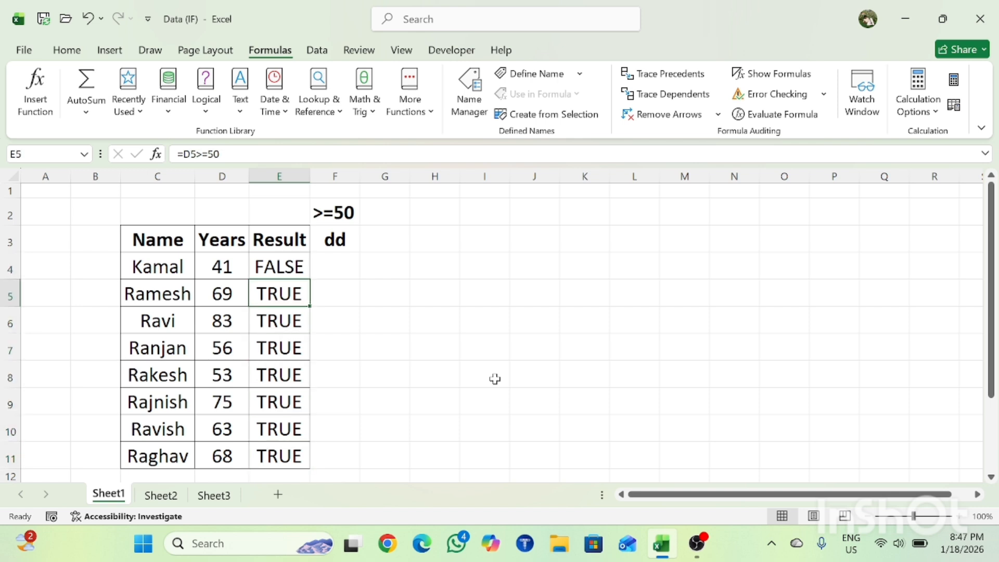
Apply borders to the dd header cell F3.
key(Up)
key(Up)
key(Right)
key(Right)
key(Left)
key(Left)
key(Right)
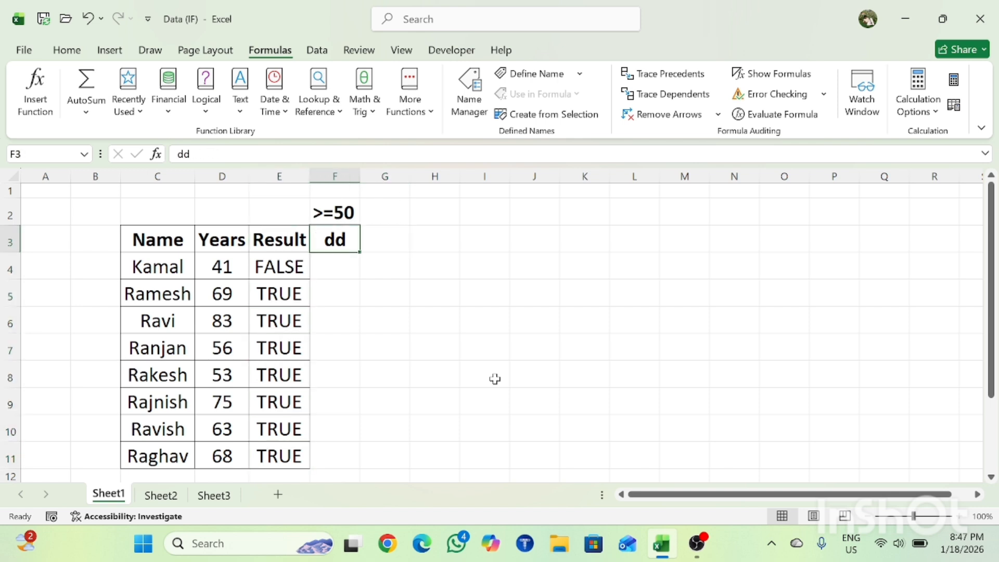
key(Left)
key(Right)
key(alt)
key(h)
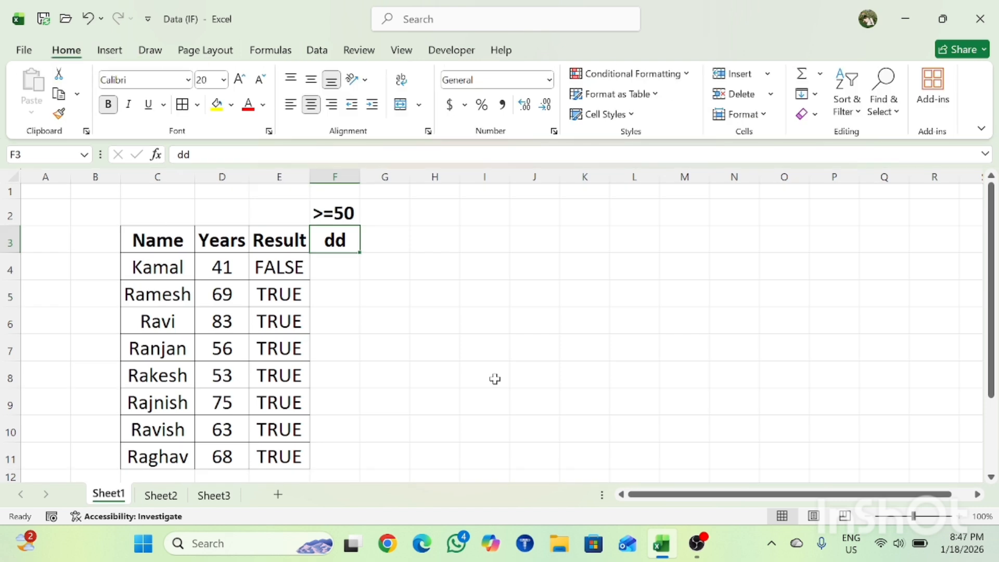
key(Down)
key(Down)
key(Up)
key(Up)
click(291, 355)
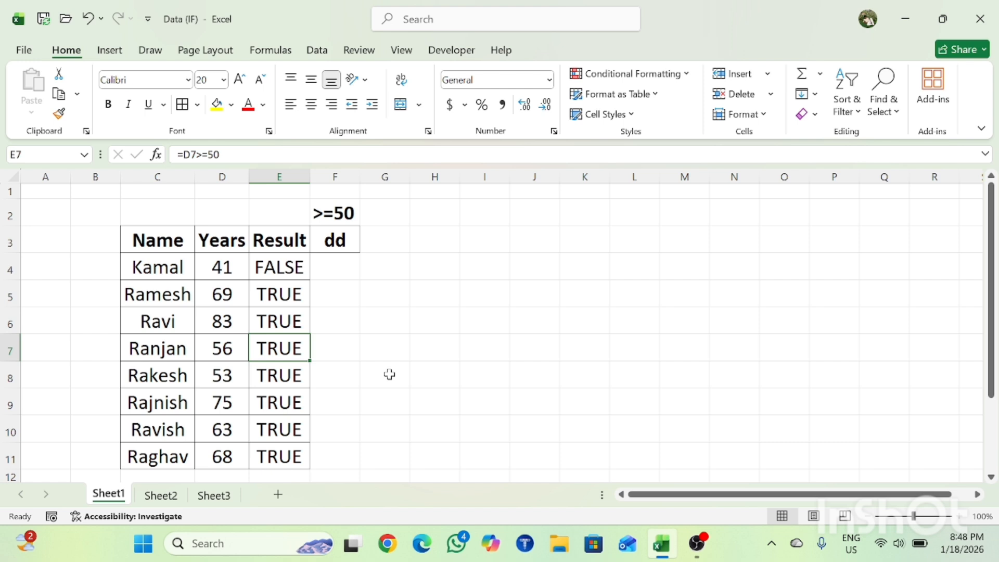
Begin an IF formula in cell F4 with D4>=50 as its logical test.
click(354, 326)
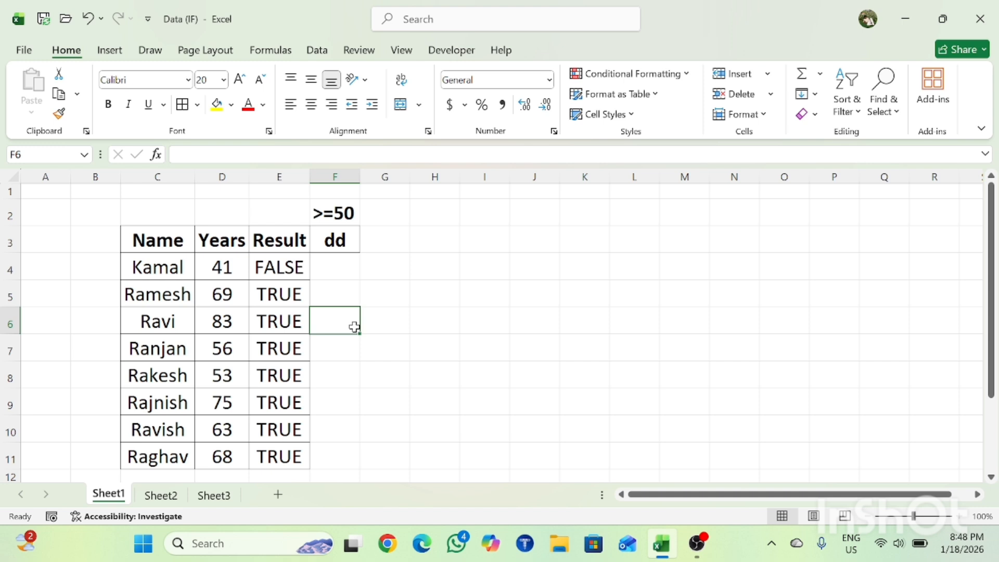
key(Up)
key(Up)
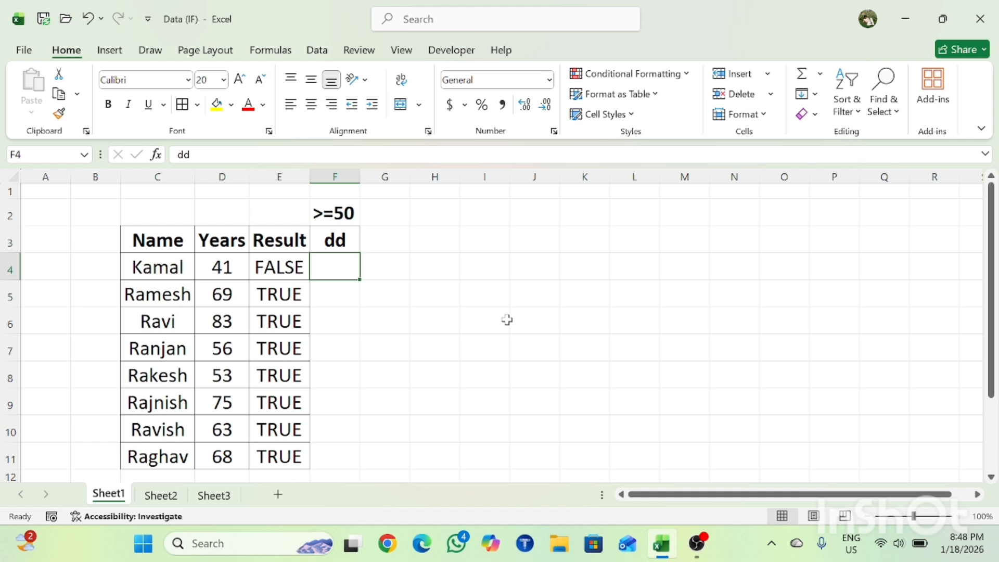
key(Down)
key(Up)
key(Up)
key(Down)
text(=if)
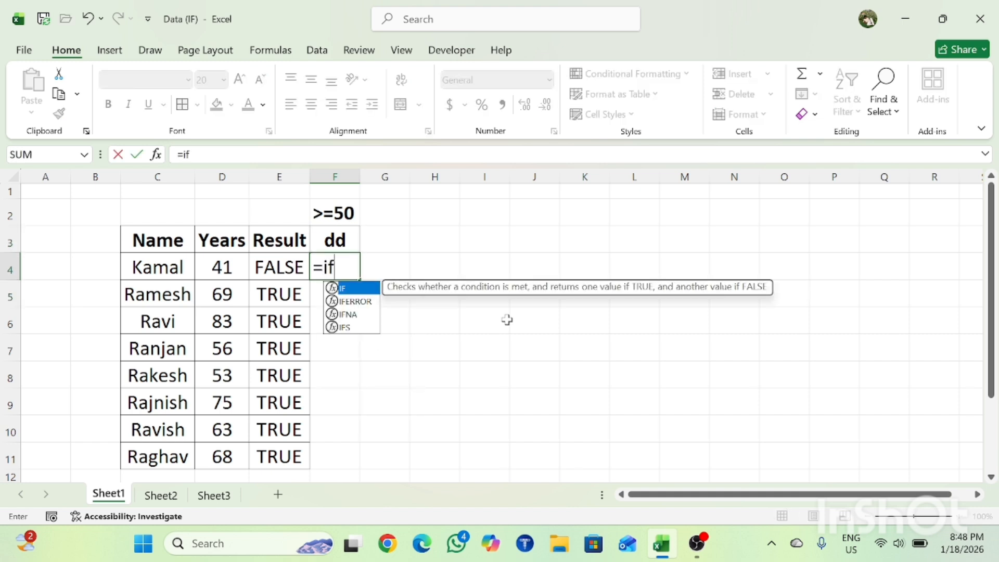
key(Tab)
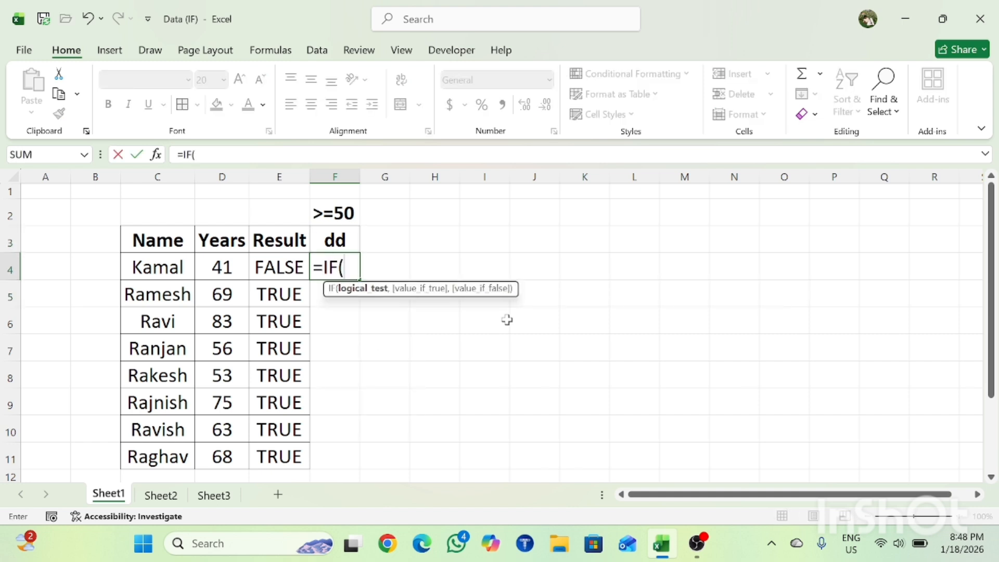
key(Left)
key(Left)
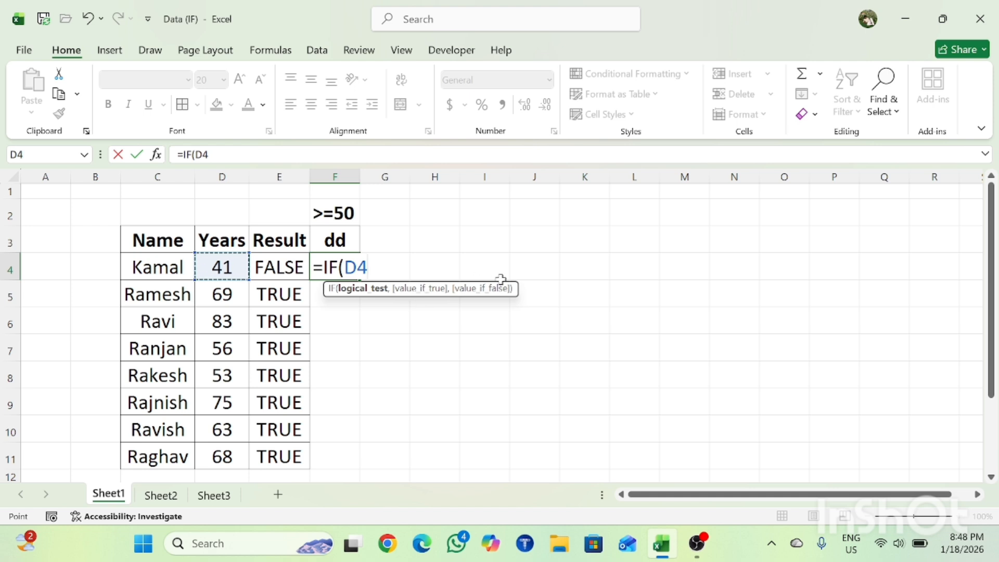
text(>=)
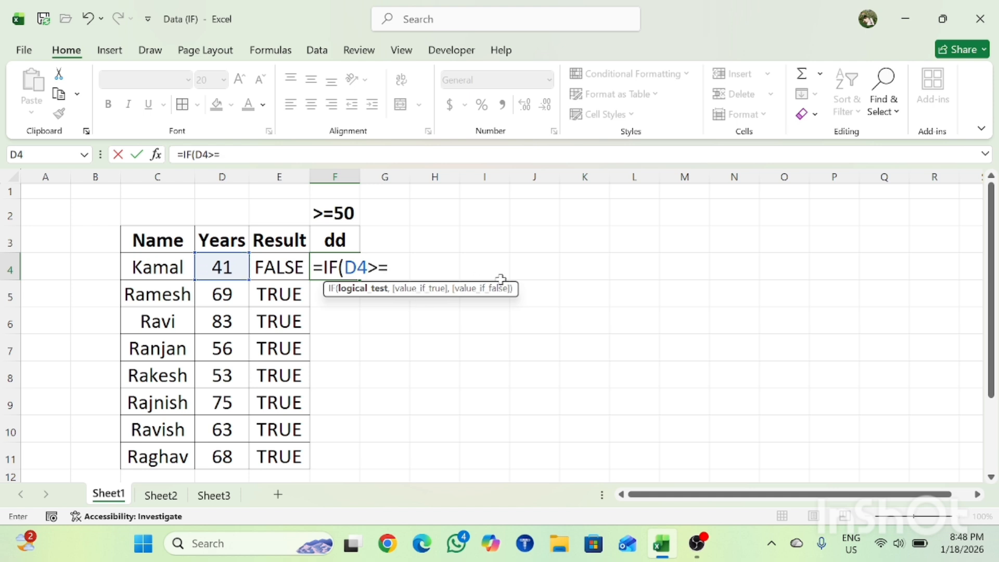
text(50,)
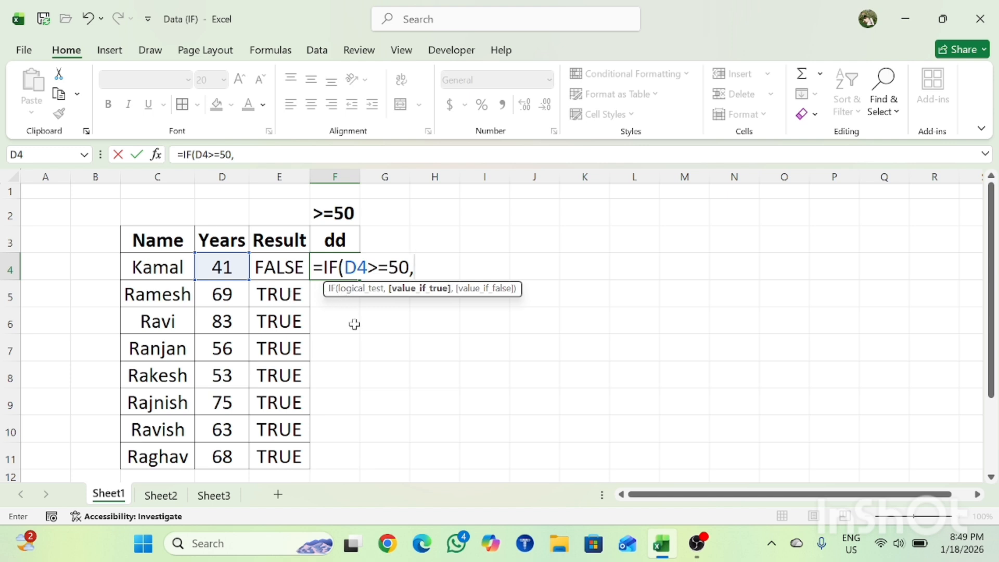
Complete the IF formula in F4 with "Yes" as the value if true and "No" as the value if false.
text("yes)
key(BackSpace)
key(BackSpace)
key(BackSpace)
text(Yes")
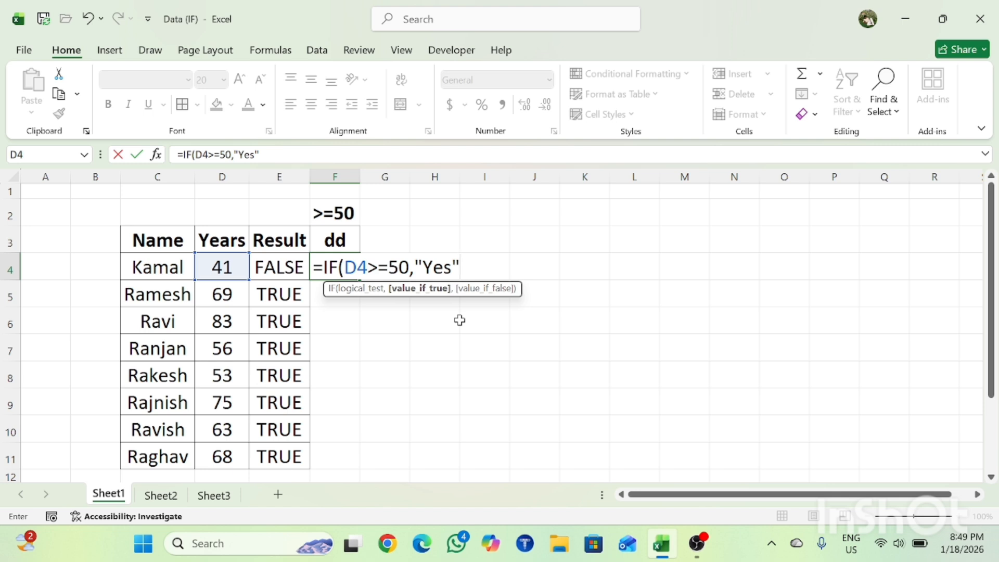
text(,)
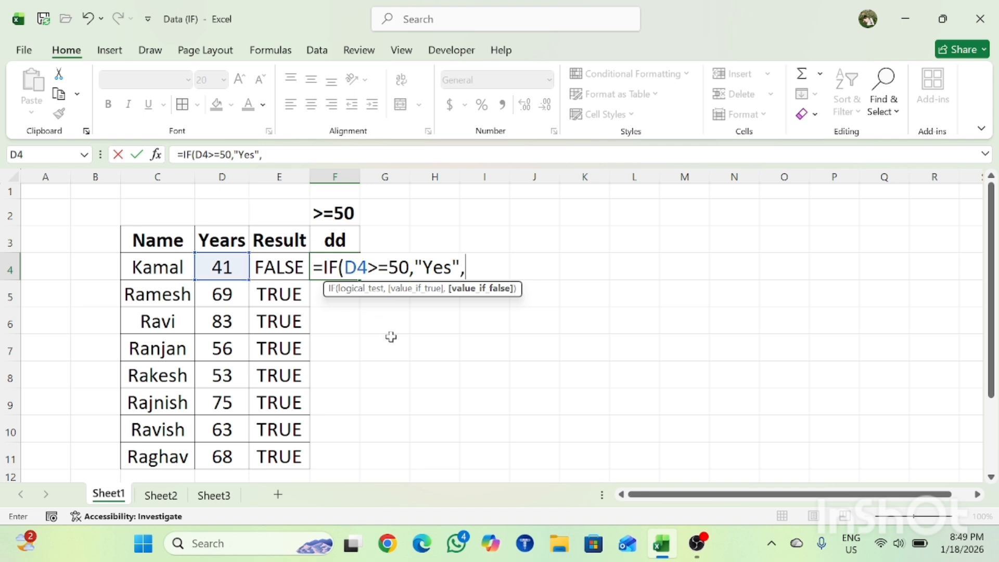
text("No")
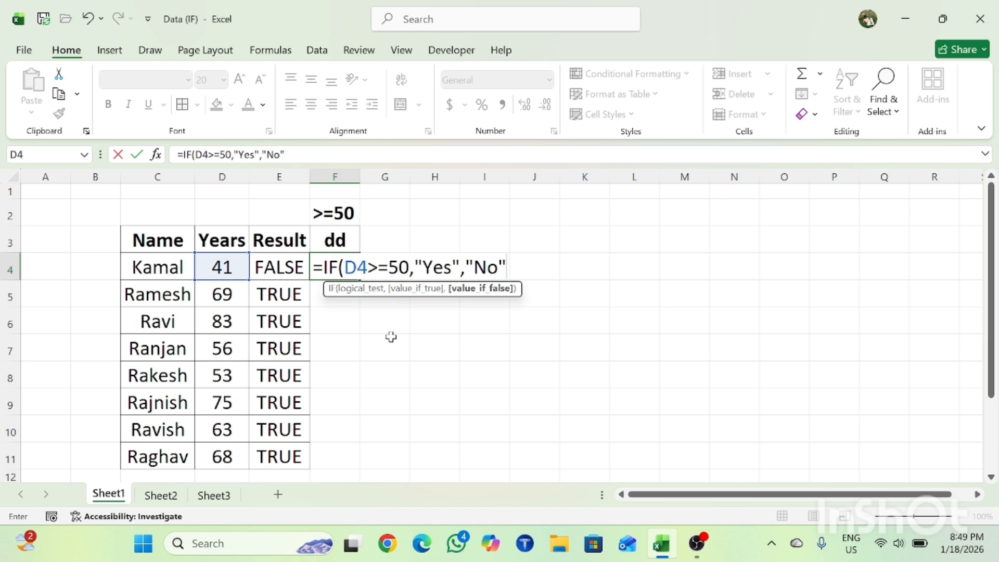
text())
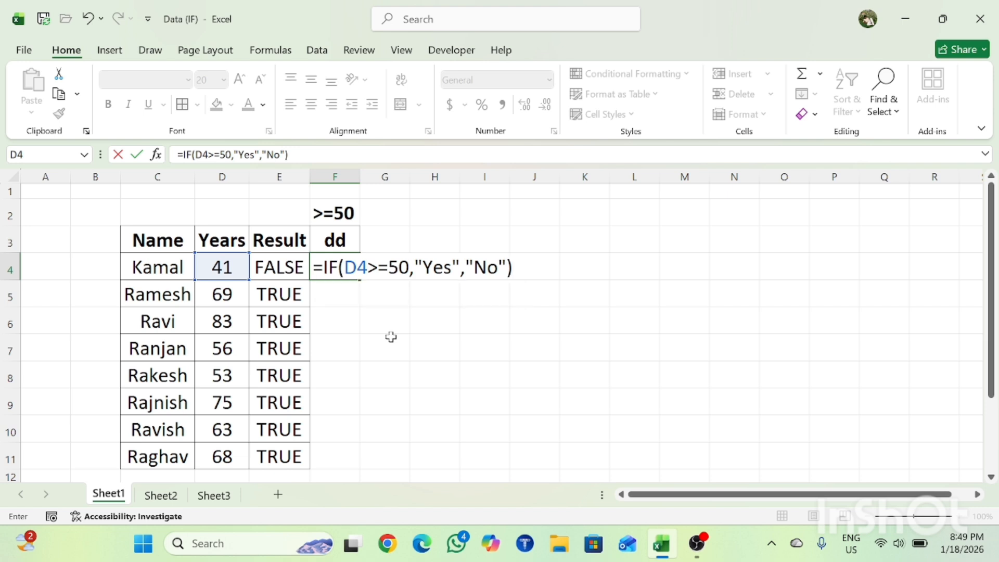
key(Return)
Confirm the IF formula in F4 and fill it down through F11.
key(Up)
key(Left)
key(Down)
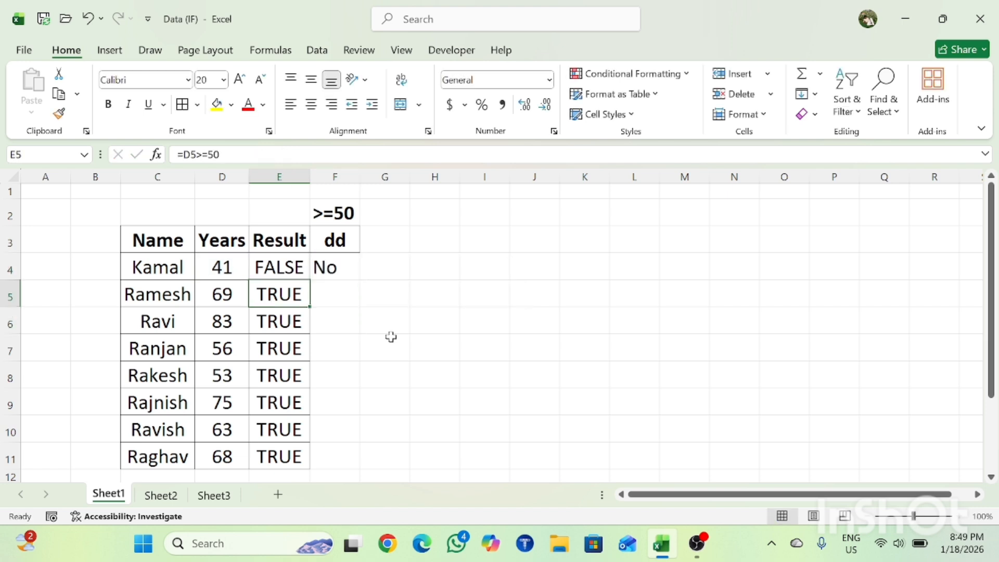
key(ctrl+Down)
key(Right)
key(ctrl+shift+Up)
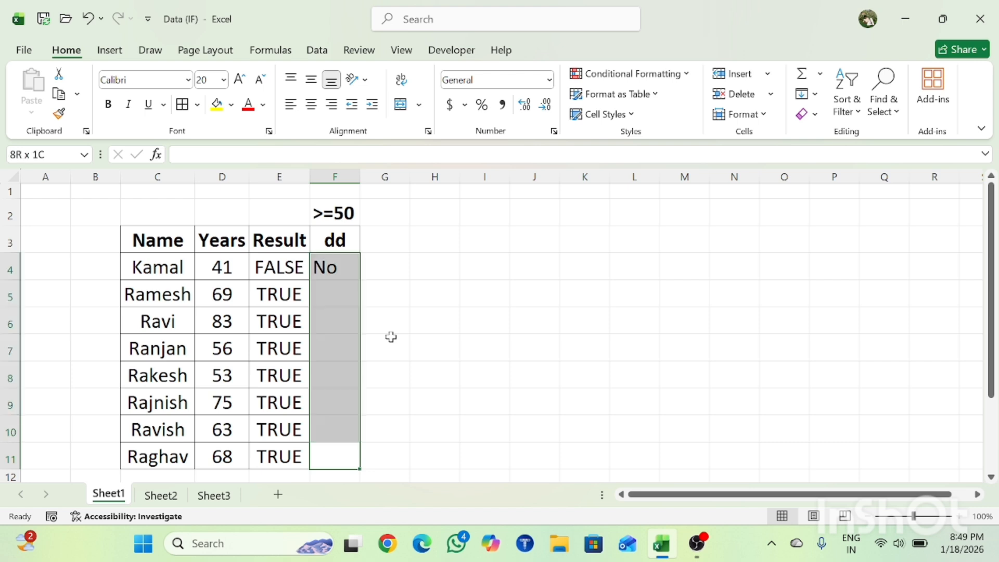
key(ctrl+d)
Compare the Yes/No results in column F with the TRUE/FALSE values in the Result column.
key(Down)
key(ctrl+Up)
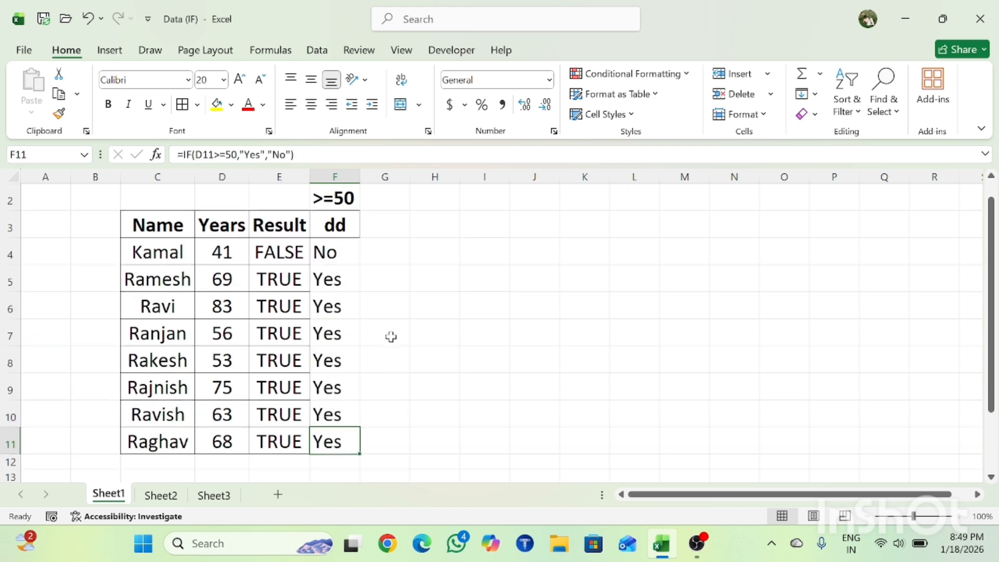
key(ctrl+Up)
key(Down)
key(Down)
key(Down)
key(Left)
key(Up)
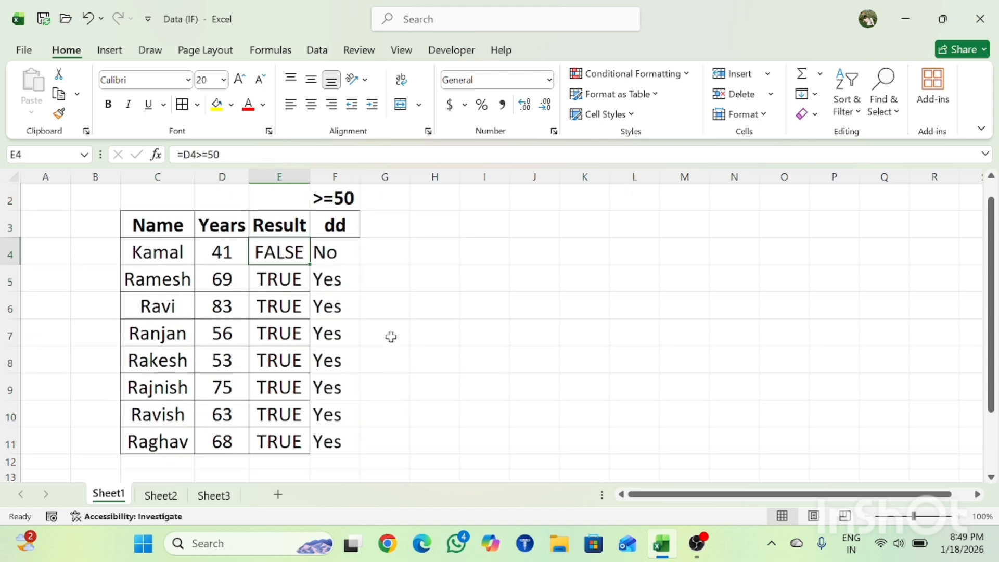
key(Right)
key(Down)
Review the copied IF formulas and their results down column F from row 4 to row 11.
key(Down)
key(Left)
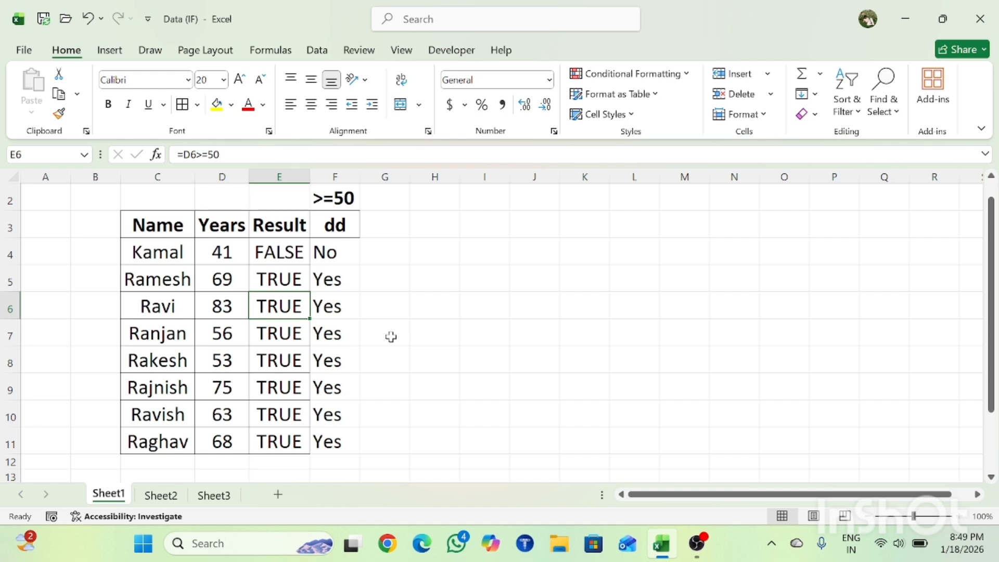
key(Right)
key(Down)
key(Down)
key(ctrl+Down)
key(Up)
key(ctrl+Up)
key(Up)
key(Down)
key(Down)
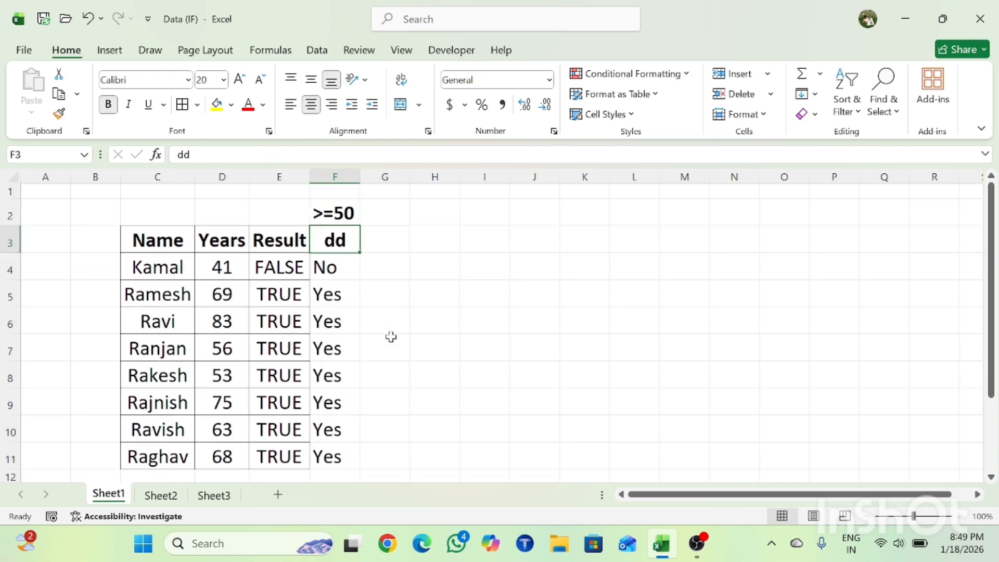
key(Down)
key(Down)
key(Down)
key(Down)
key(Down)
key(Up)
key(Up)
key(Up)
key(Down)
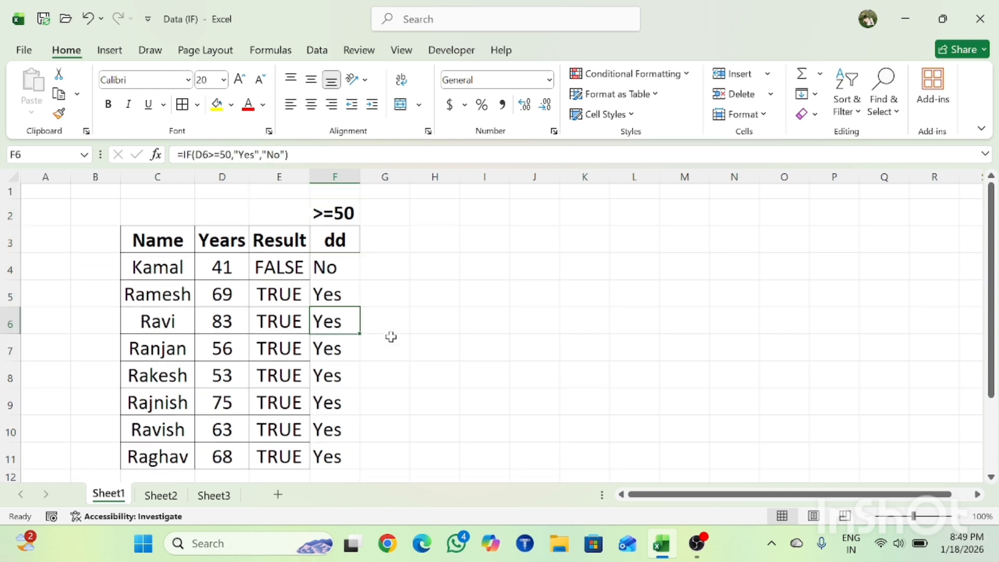
key(Up)
key(Up)
key(Up)
key(Down)
key(Down)
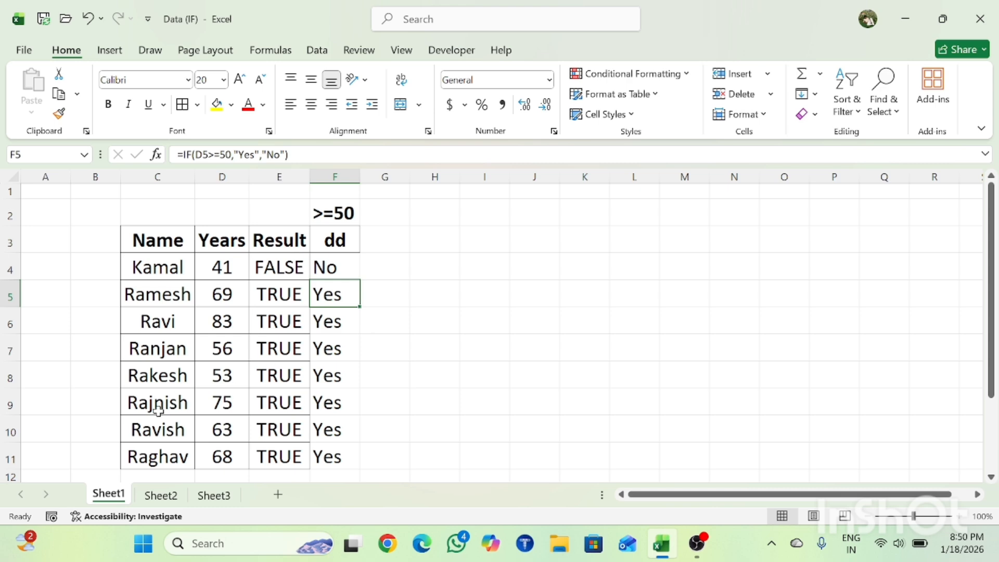
Switch to Sheet2 and look over the Month, Days and Result table.
click(161, 494)
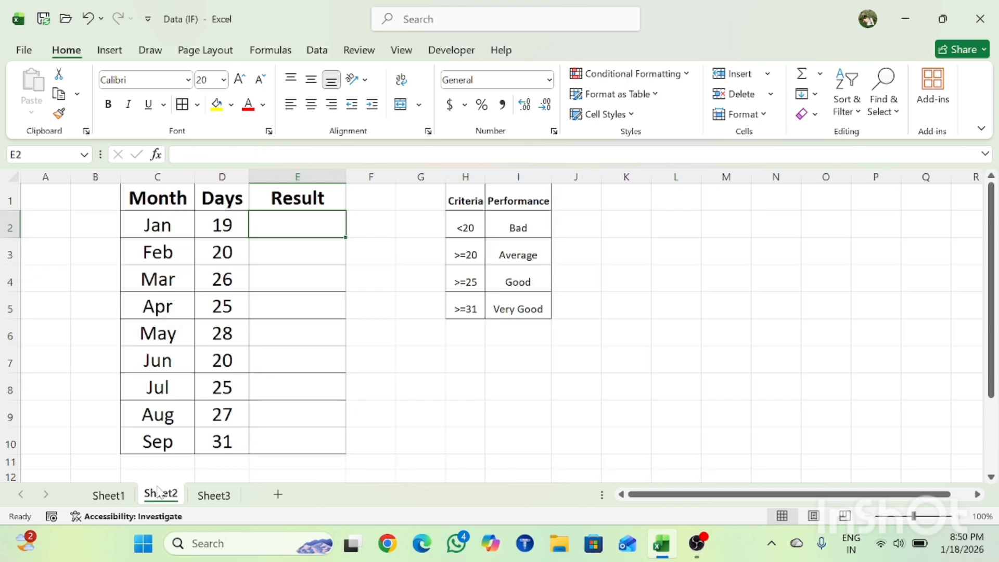
click(283, 424)
key(ctrl+Up)
key(Down)
key(Down)
key(Up)
key(Up)
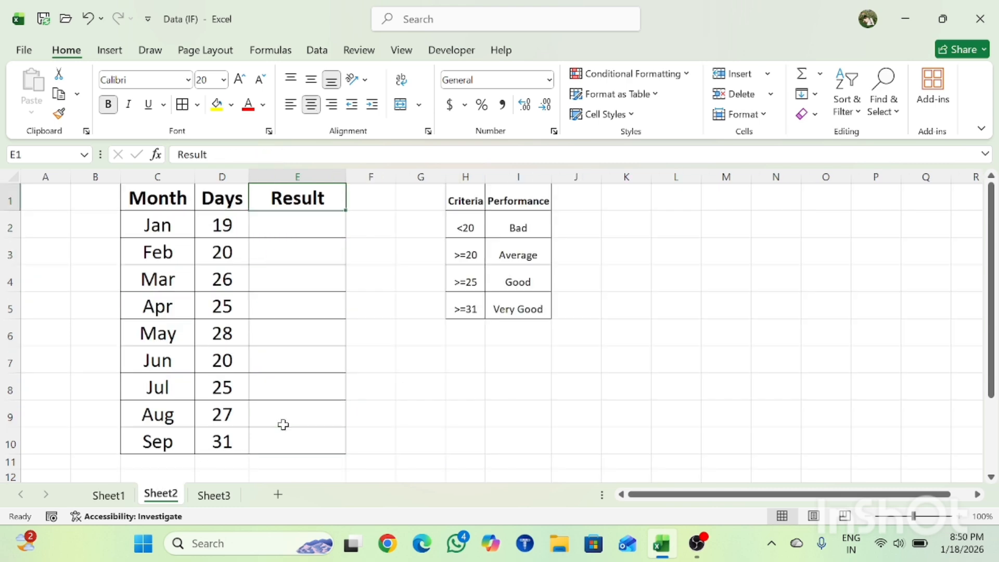
key(Down)
key(Left)
key(Left)
key(Up)
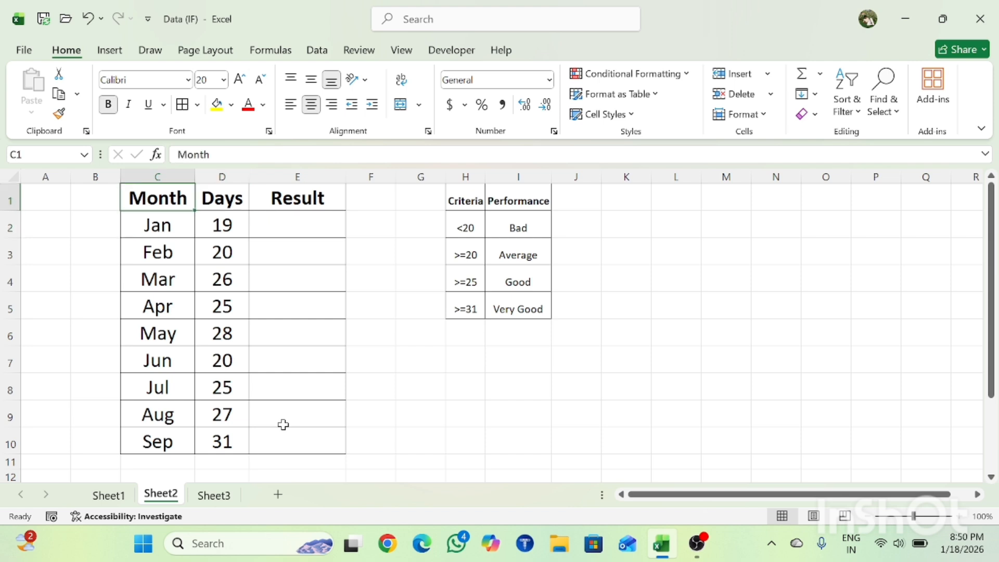
Examine the month entries in column C together with their Days values in column D.
key(Down)
key(Down)
key(Down)
key(Down)
key(Down)
key(Down)
key(Down)
key(Down)
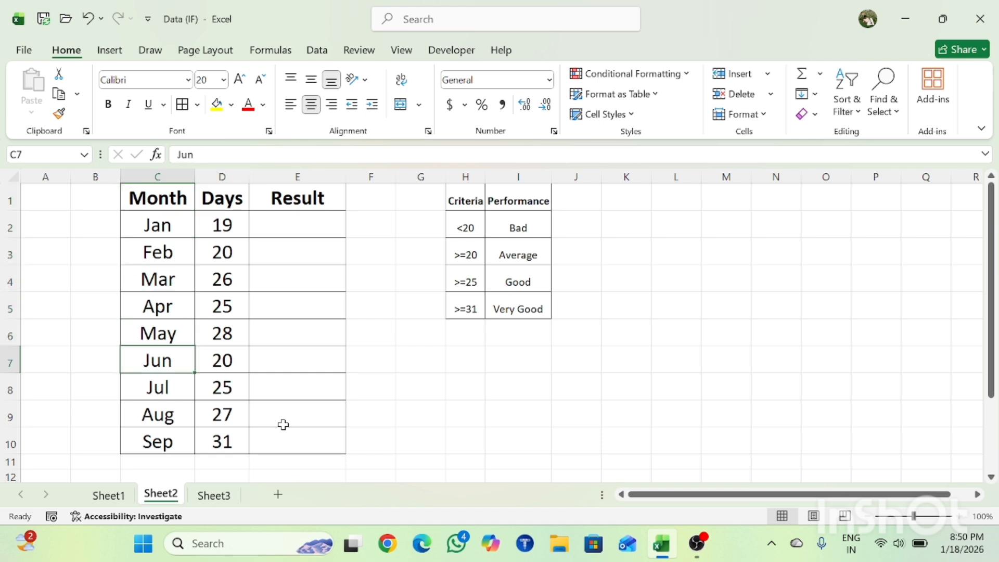
key(ctrl+Up)
key(Down)
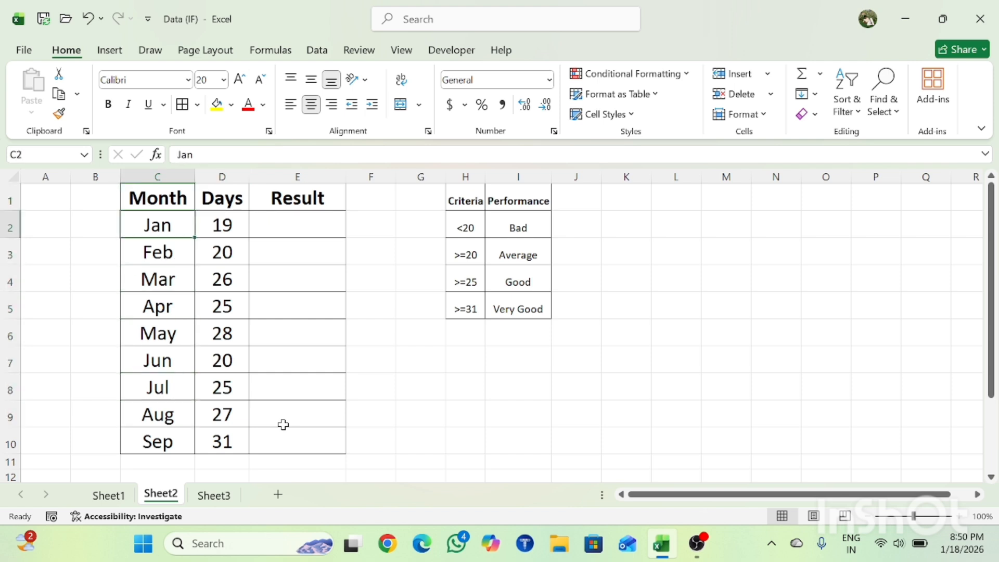
key(Down)
key(Right)
key(Up)
key(Up)
key(Down)
key(Down)
key(Up)
key(Up)
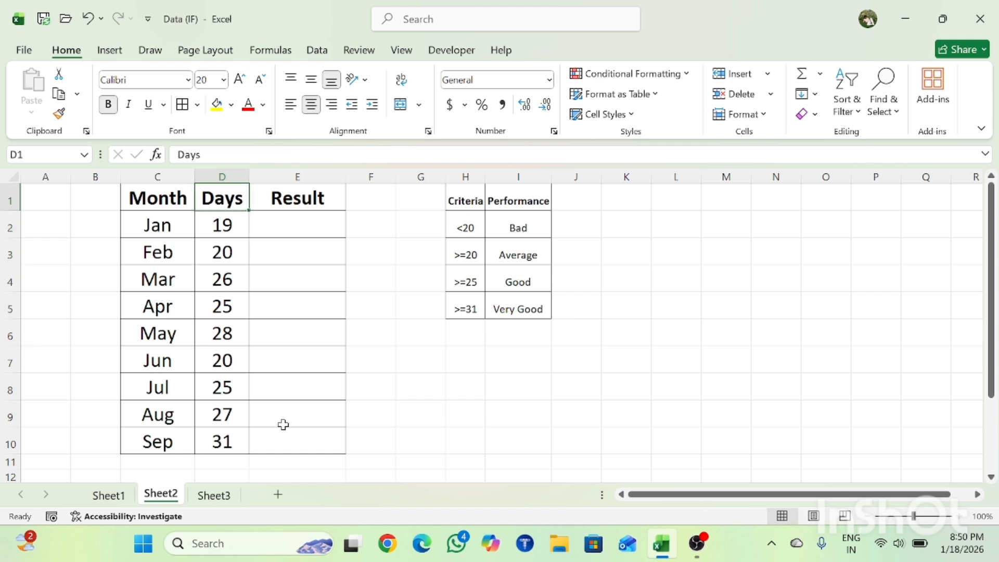
key(Left)
key(Right)
key(Down)
key(Left)
key(Down)
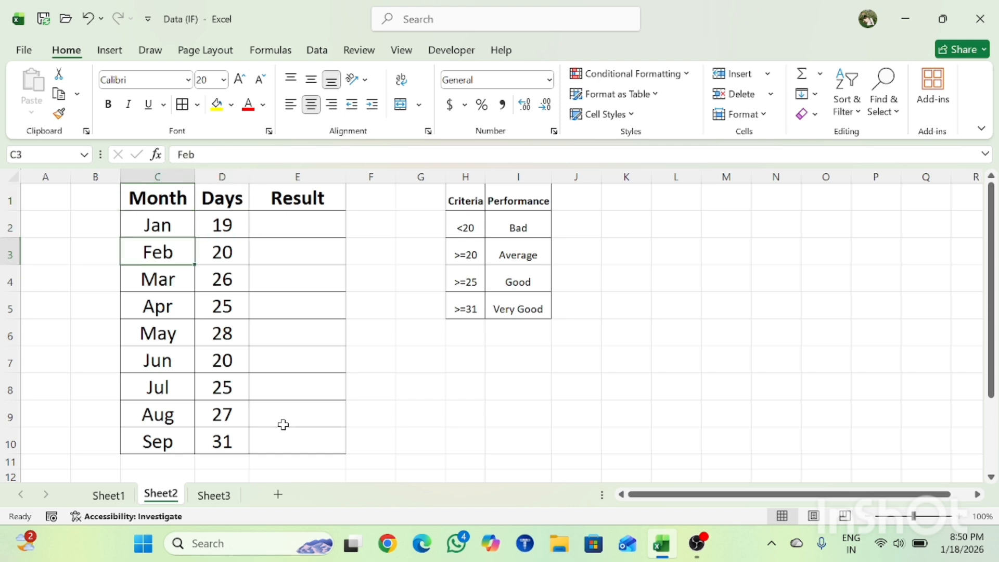
key(Right)
key(Down)
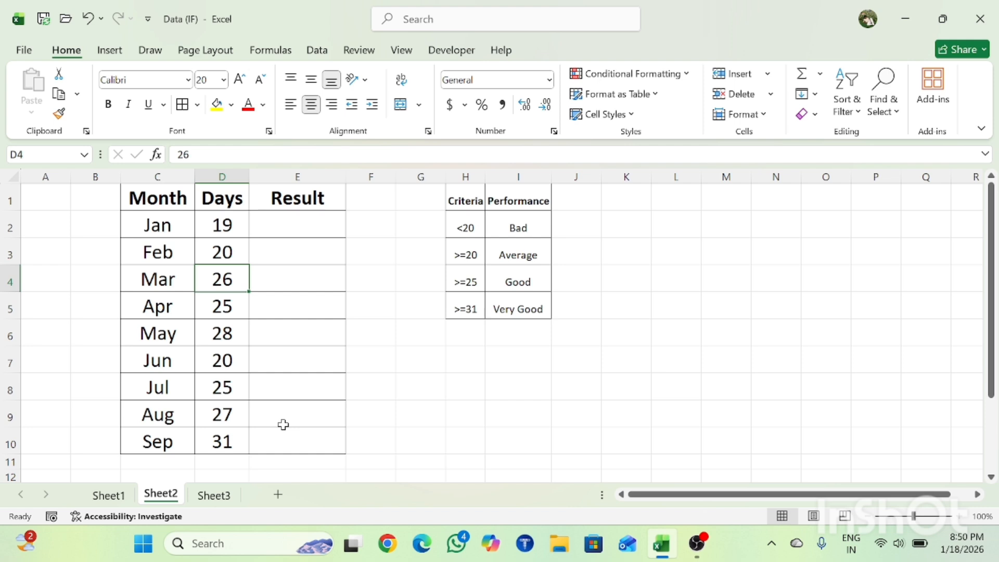
Read the Criteria and Performance table in H1:I5, matching each threshold with its rating.
click(472, 201)
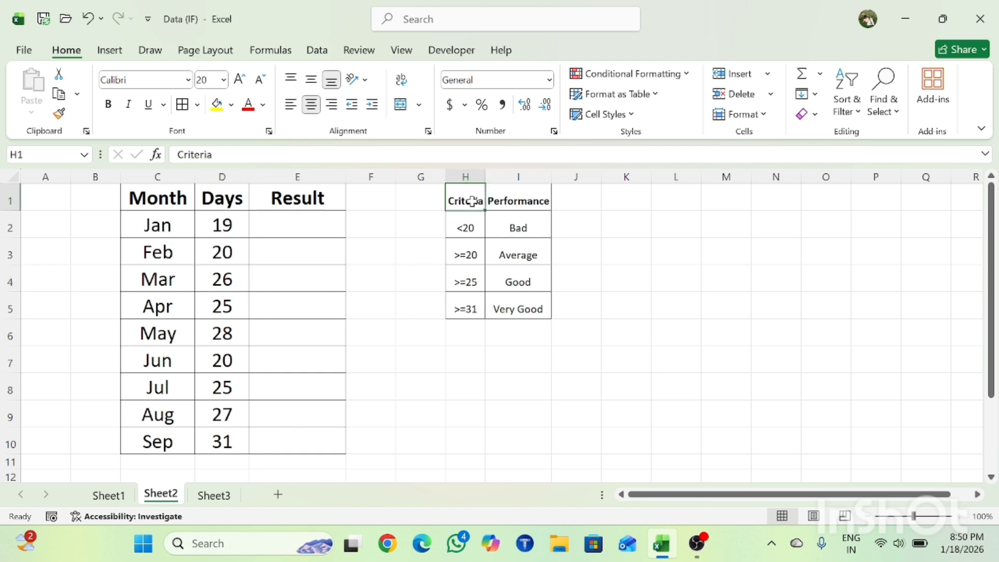
key(shift+Right)
key(shift+Down)
key(shift+Down)
key(shift+Down)
key(shift+Down)
key(Return)
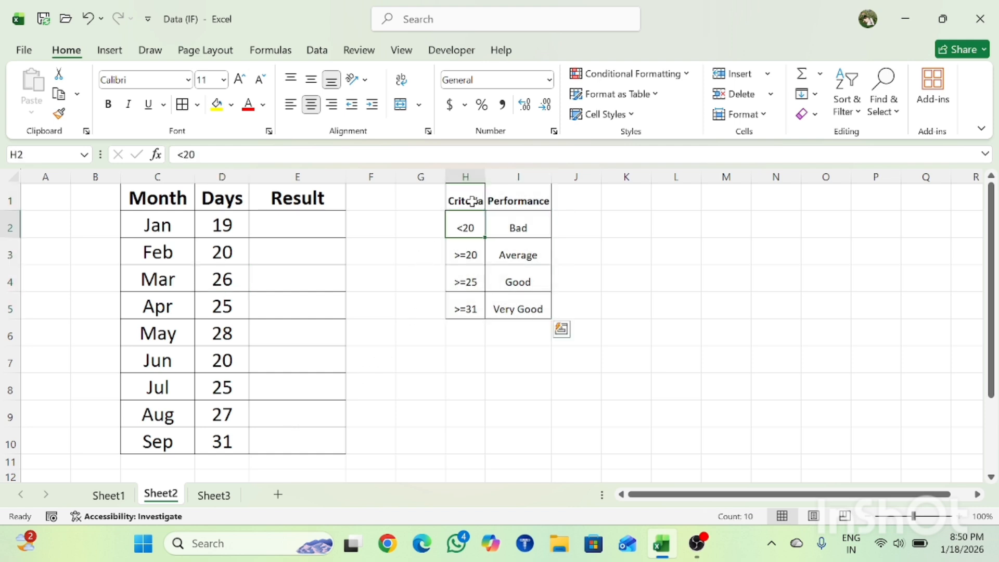
key(Down)
key(Up)
key(Right)
key(Down)
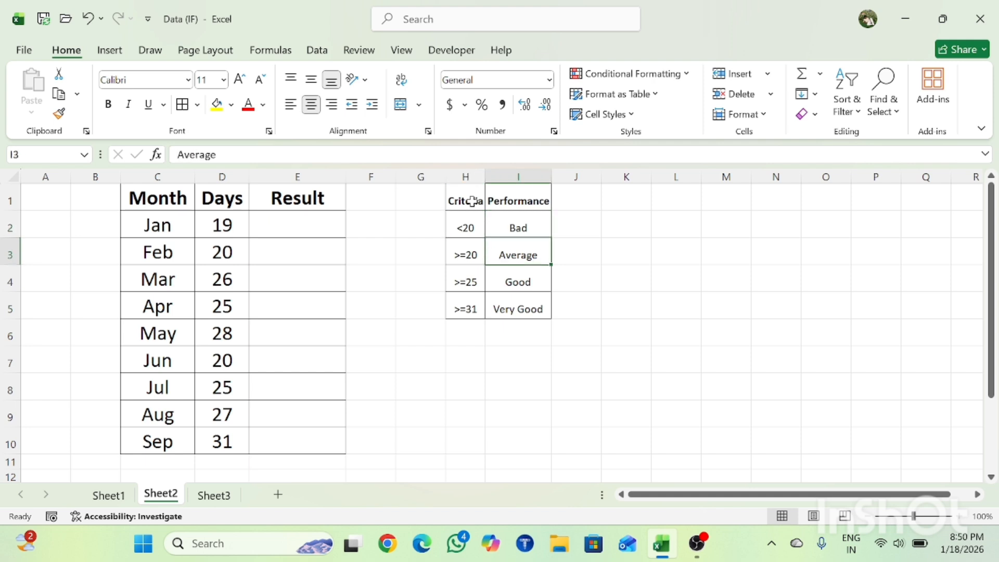
key(Left)
key(Right)
key(Down)
key(Left)
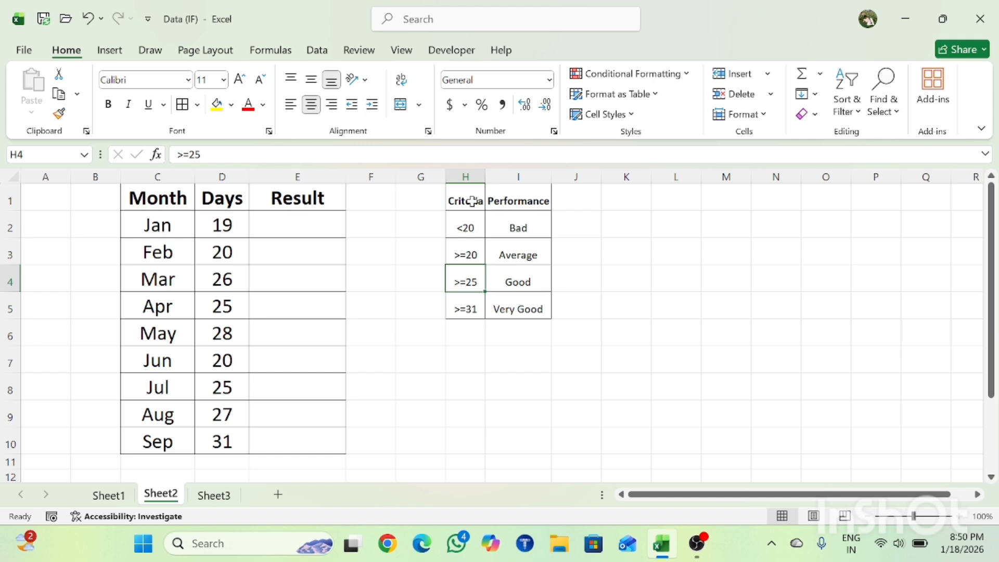
key(Right)
key(Down)
key(Left)
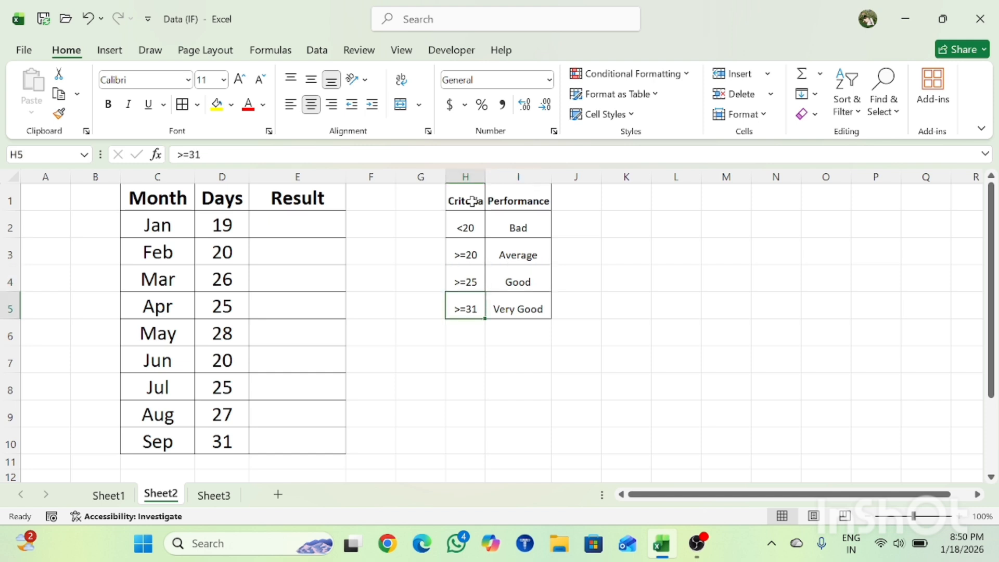
key(Right)
Go through the thresholds in the Criteria column repeatedly to check their order from H2 to H5.
key(Right)
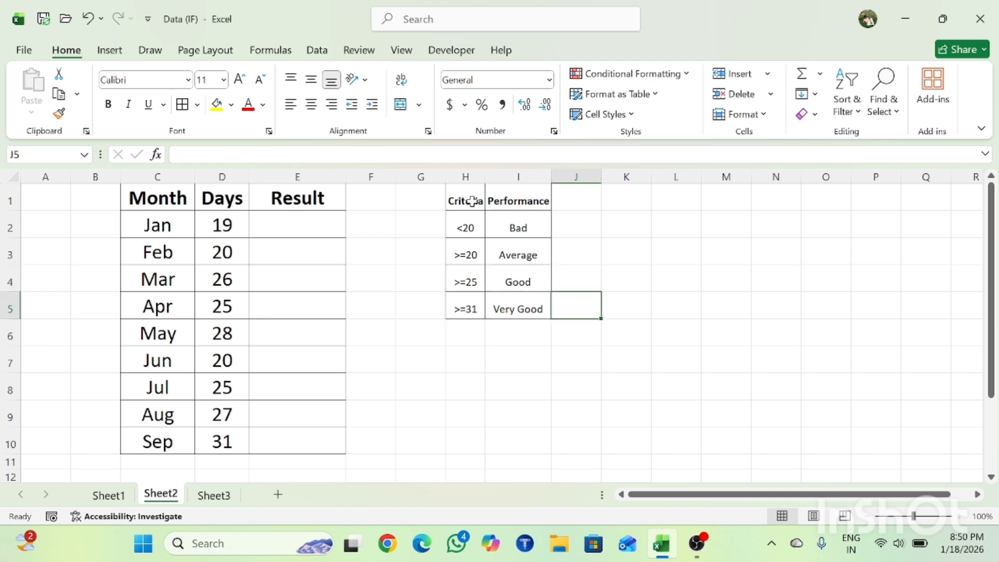
key(Left)
key(Left)
key(Left)
key(Left)
key(Left)
key(Right)
key(Right)
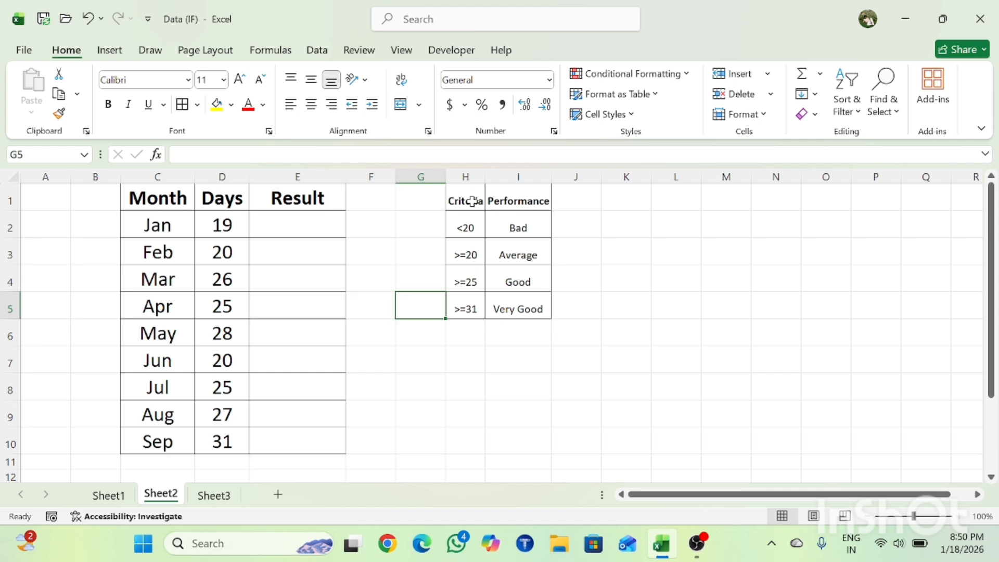
key(Up)
key(Up)
key(Up)
key(Up)
key(Right)
key(Right)
key(Down)
key(Down)
key(Down)
key(Down)
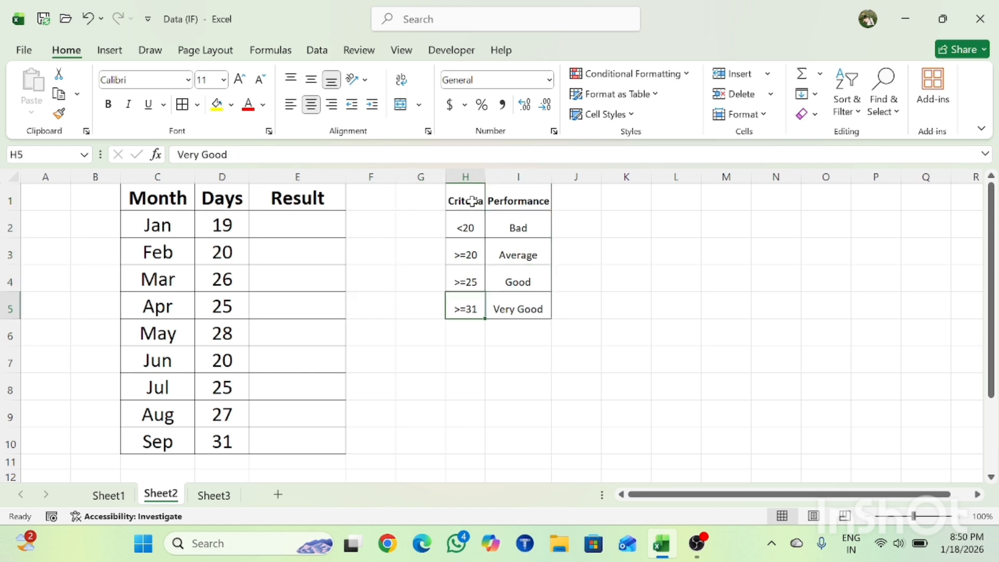
key(Left)
key(Up)
key(Up)
key(Up)
key(Up)
key(Down)
key(Down)
key(Down)
key(Down)
key(Down)
key(Up)
key(Up)
key(Up)
key(Up)
key(Up)
key(Down)
key(Down)
key(Down)
key(Down)
key(Down)
key(Up)
Examine each criterion paired with its rating, working upward from >=31 Very Good to <20 Bad.
key(shift+Right)
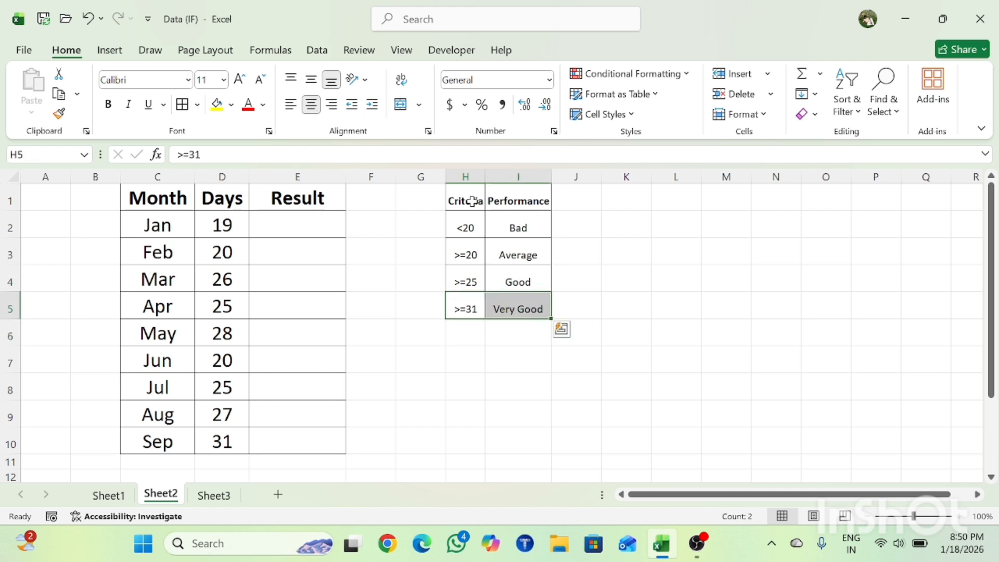
key(Up)
key(shift+Right)
key(Up)
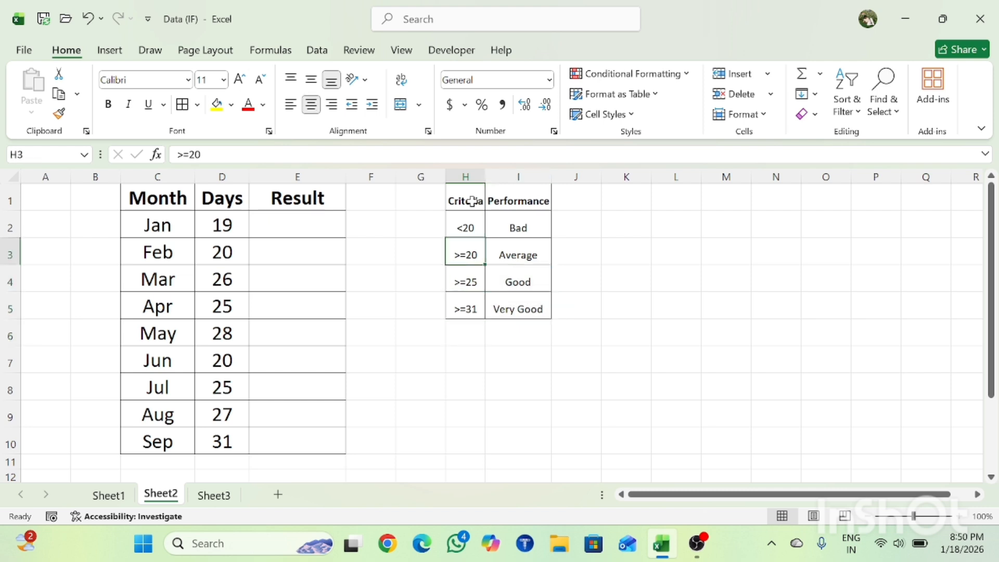
key(shift+Right)
key(Up)
key(shift+Right)
key(Down)
key(Down)
key(Down)
key(Down)
key(Down)
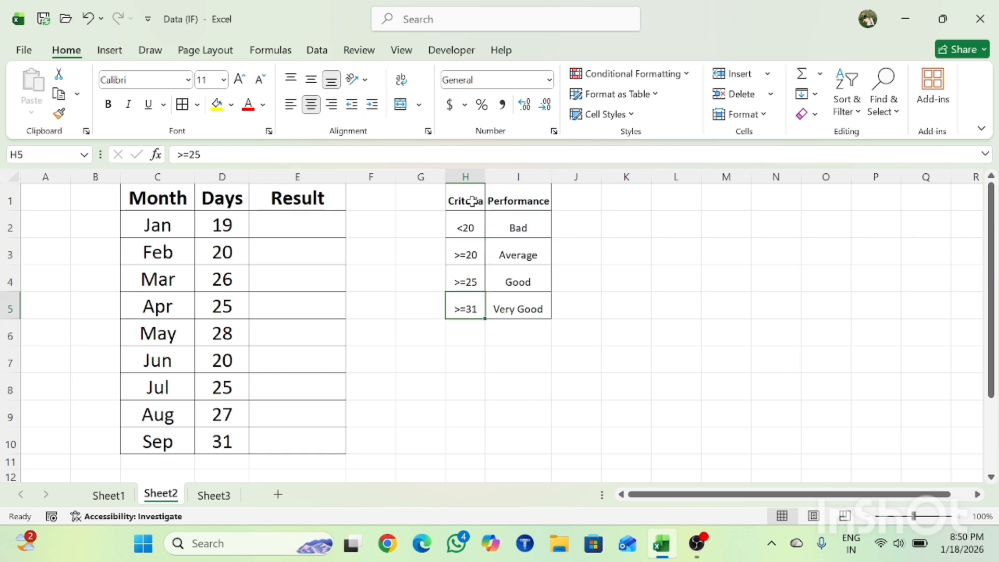
Select cell E2, the Result cell for Jan.
key(Up)
key(Up)
key(Up)
key(Up)
key(Up)
key(Up)
key(Left)
key(Left)
key(Left)
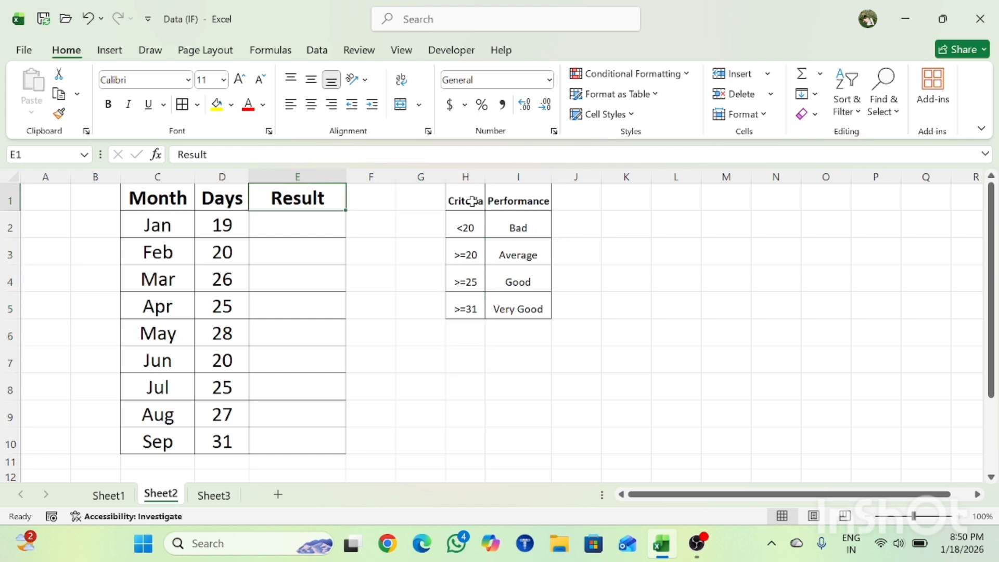
key(Down)
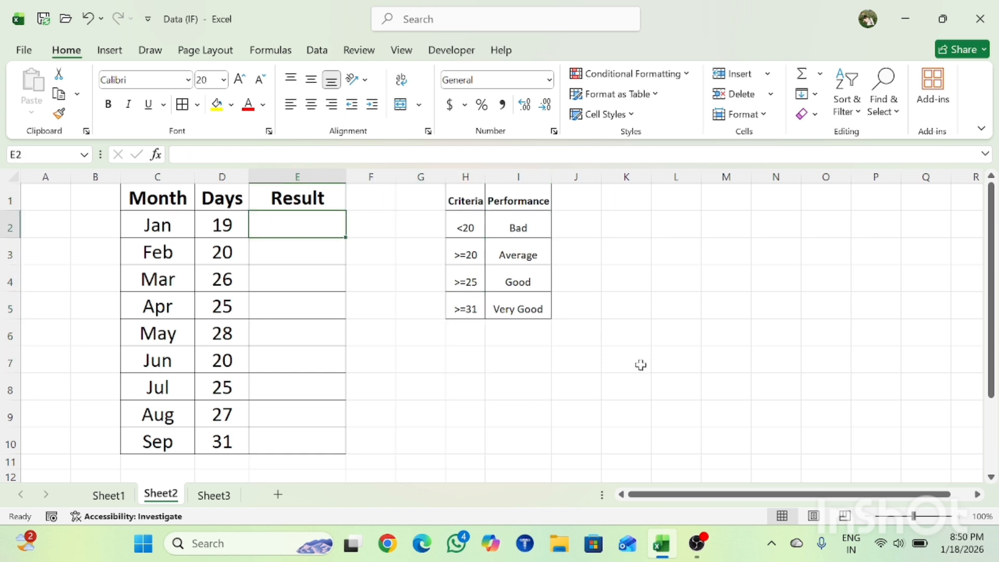
text(=f)
key(Tab)
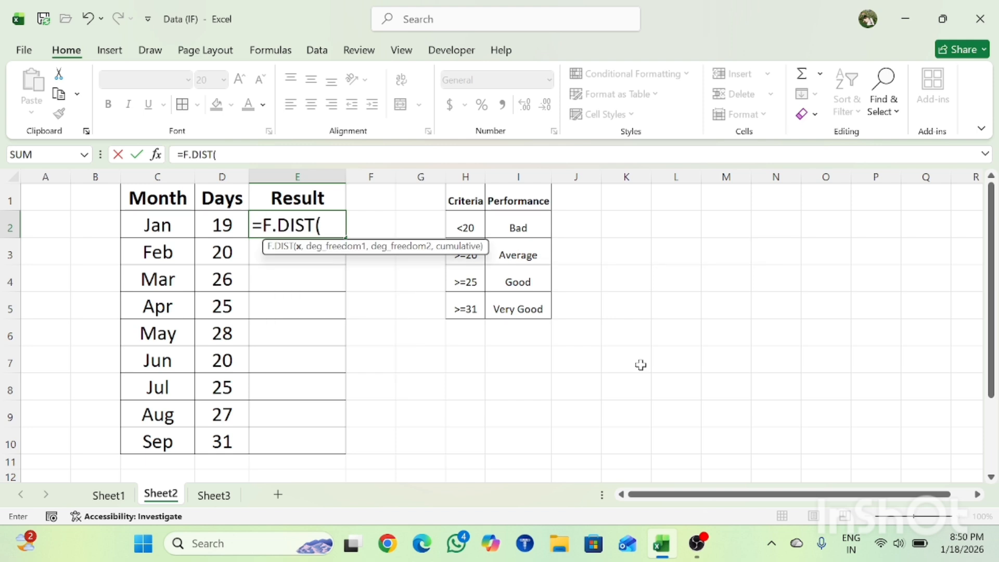
key(Escape)
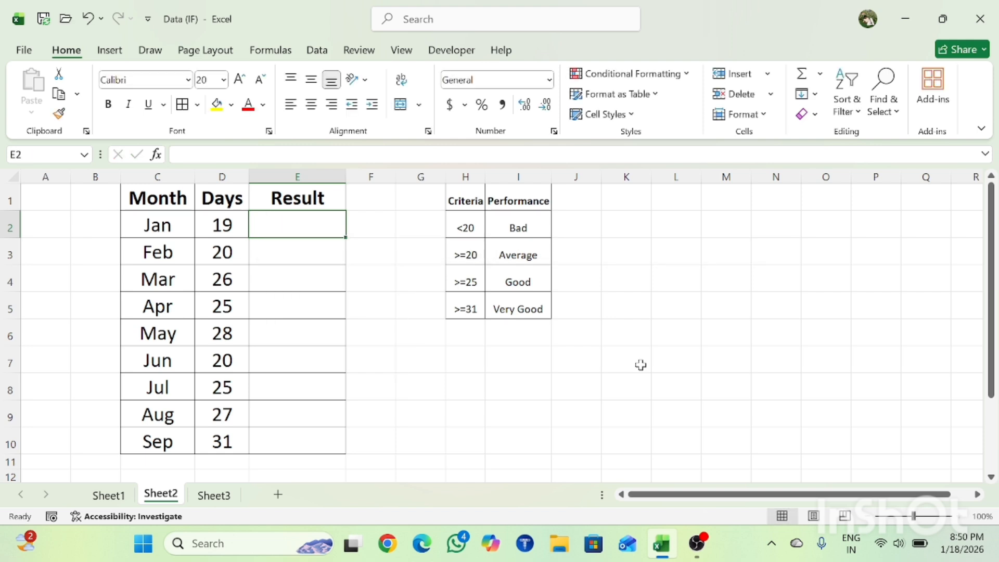
Start an IF formula in E2 with the logical test D2>=31.
text(=if)
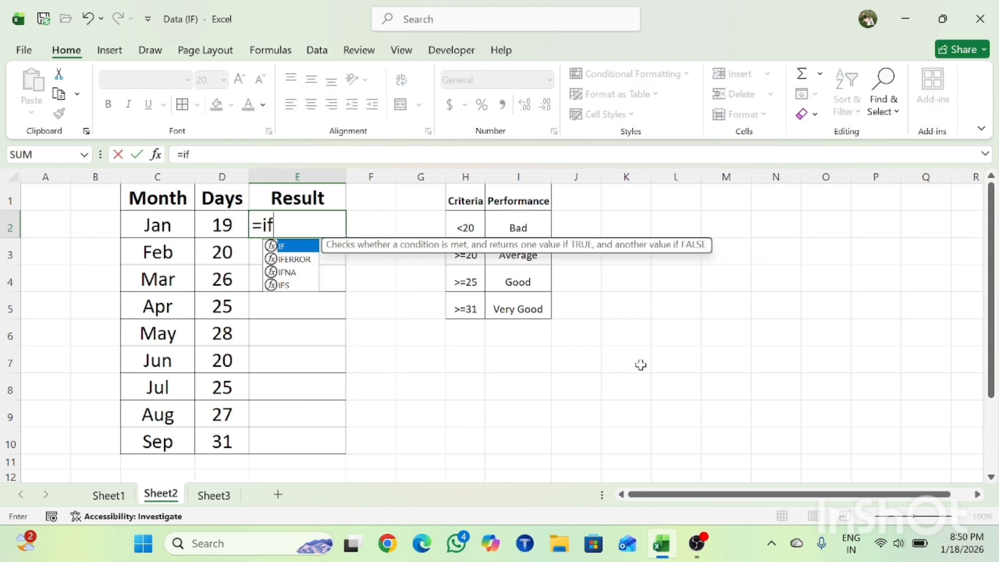
key(Tab)
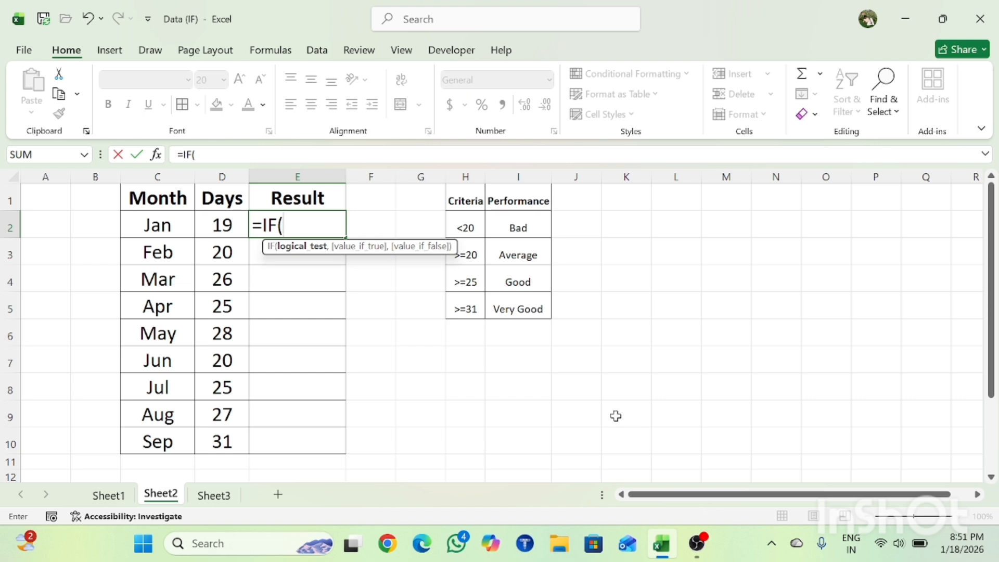
key(Left)
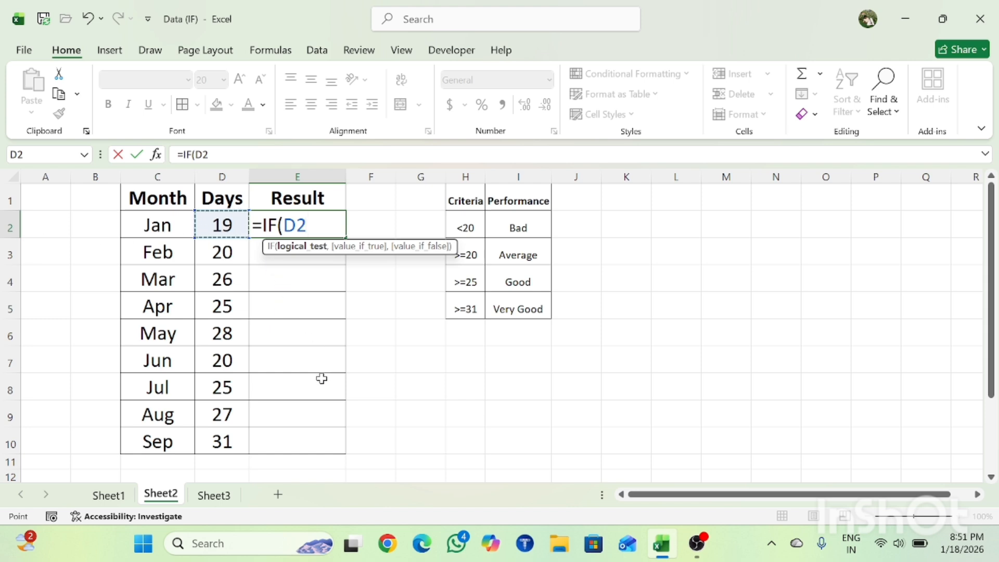
text(>=)
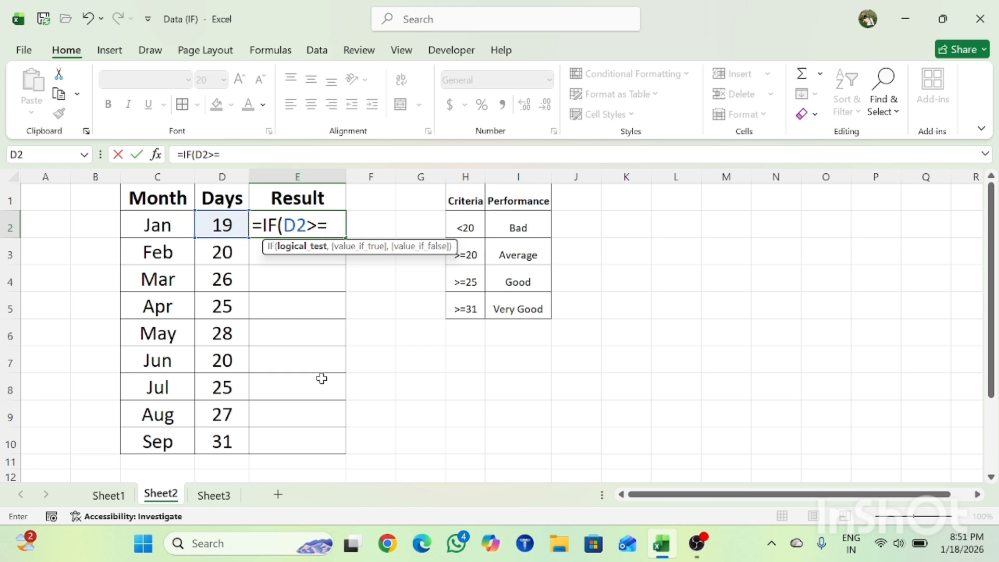
text(31,")
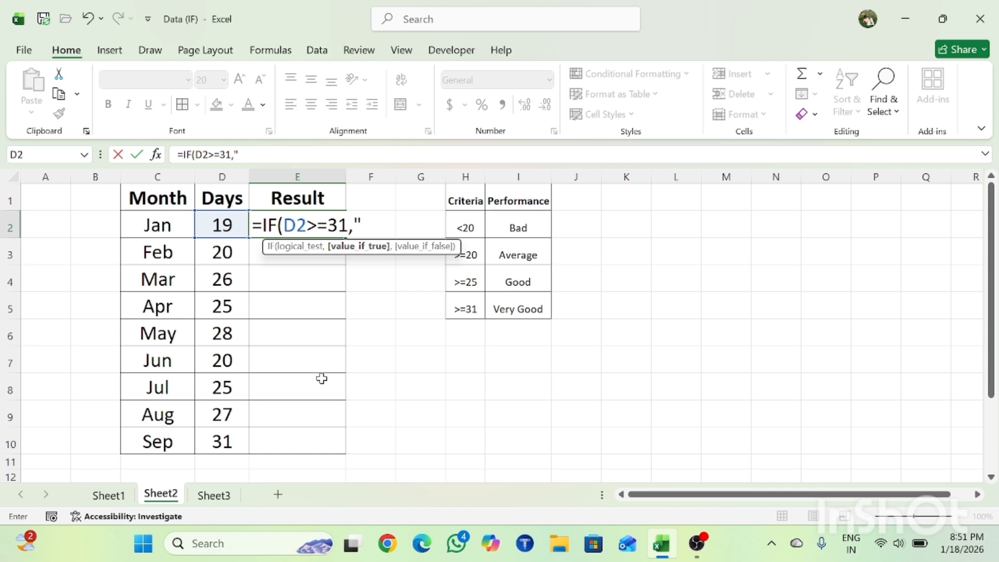
text(Very Good")
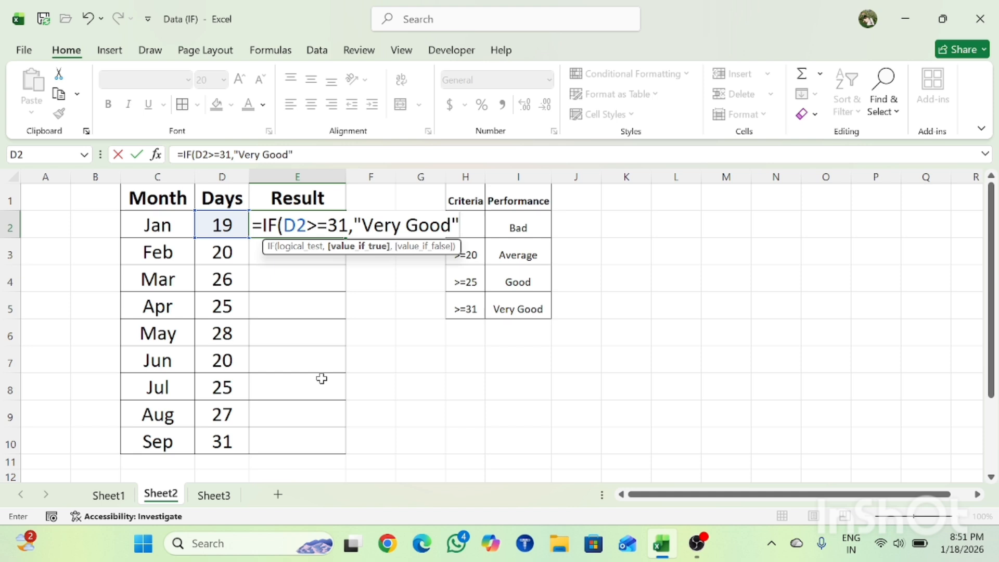
text(,)
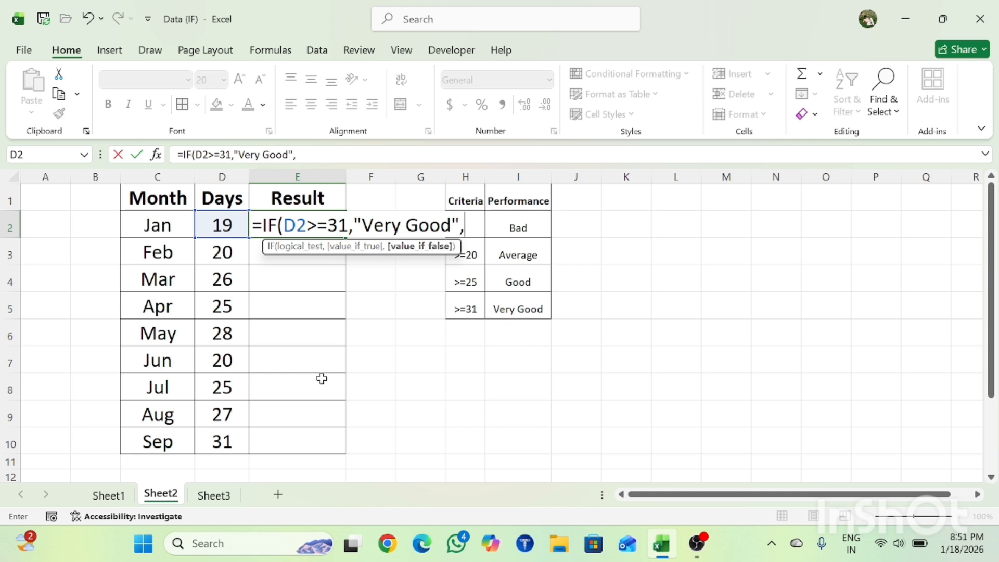
text(if)
Nest a second IF as the false value, testing D2>=25 and returning "Good" if true.
key(Tab)
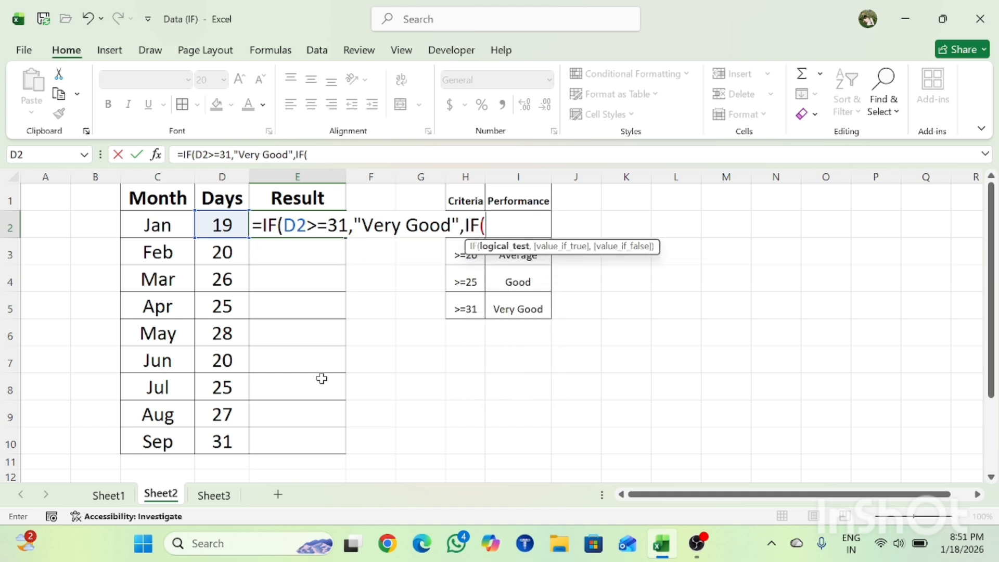
key(Left)
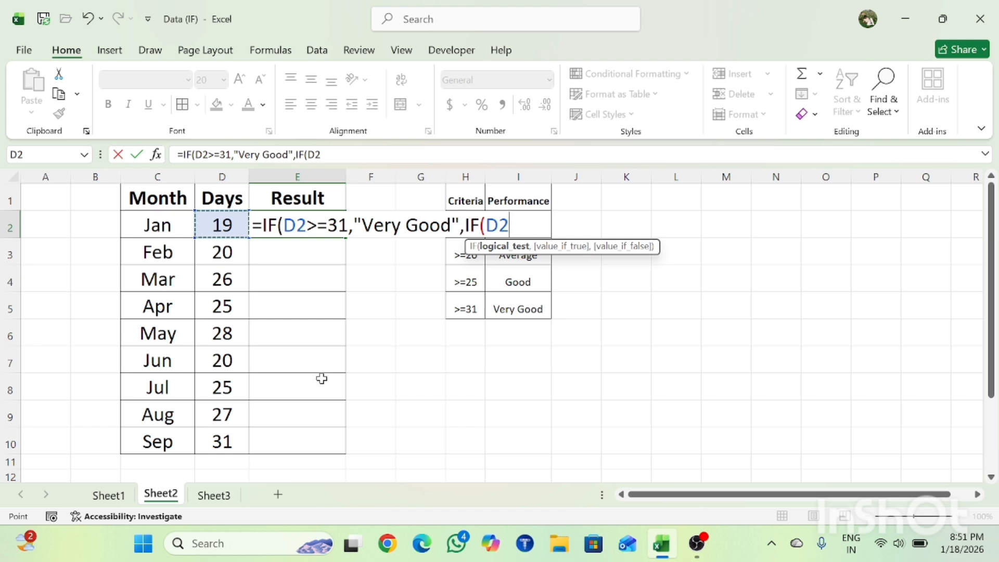
text(>=)
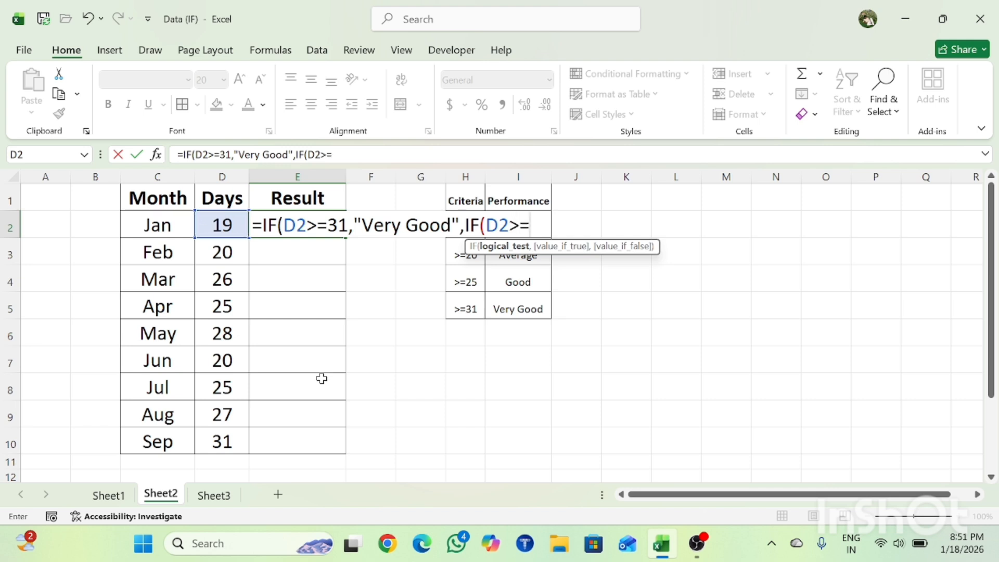
text(25,)
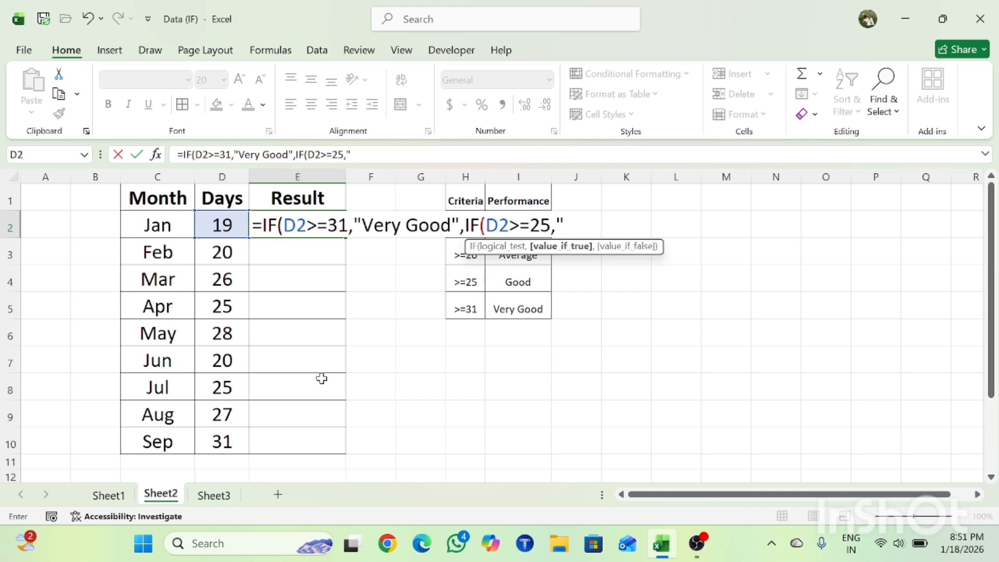
text("Good)
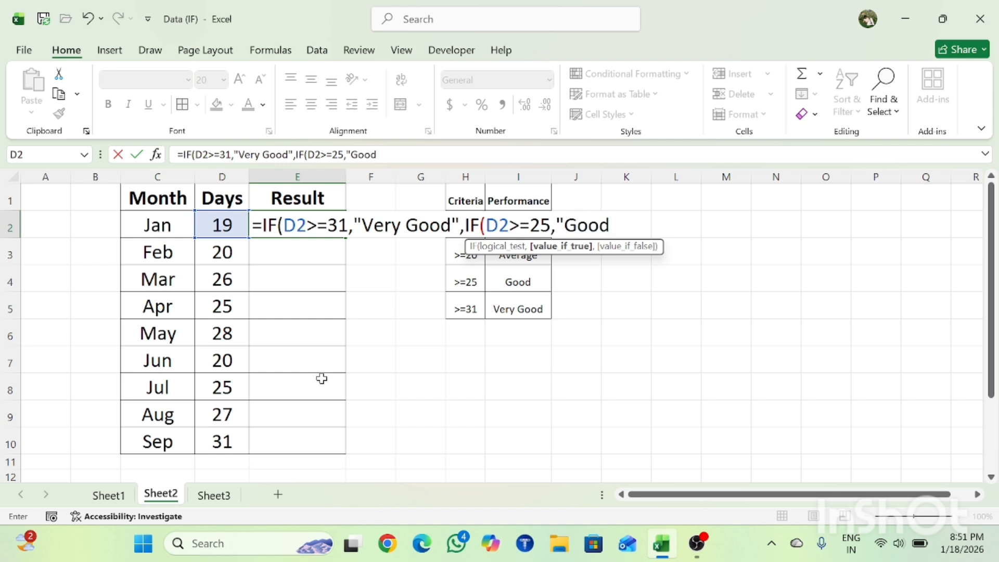
text(",)
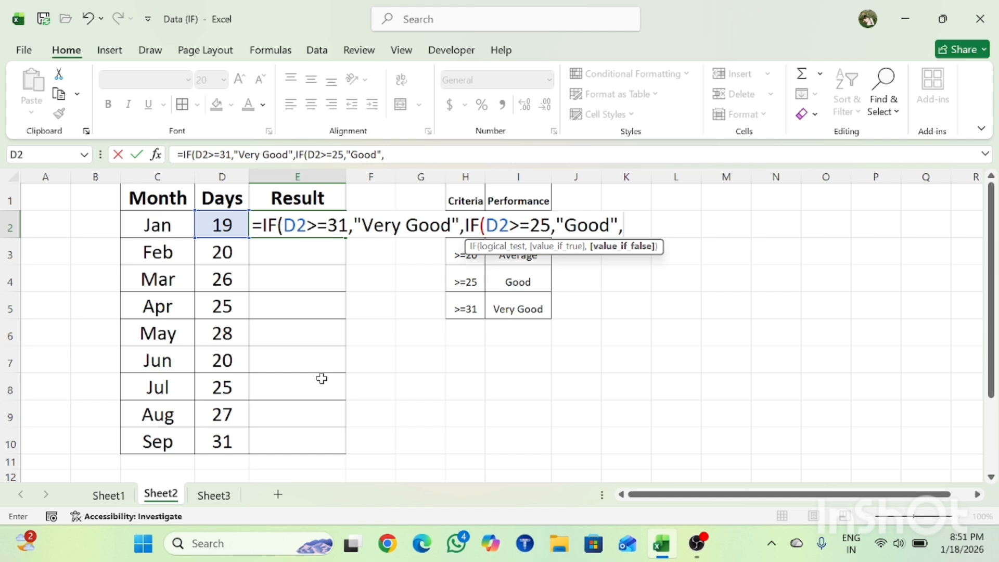
text(if)
Nest a third IF as the next false value, testing D2>=20 and returning "Average" if true.
key(Tab)
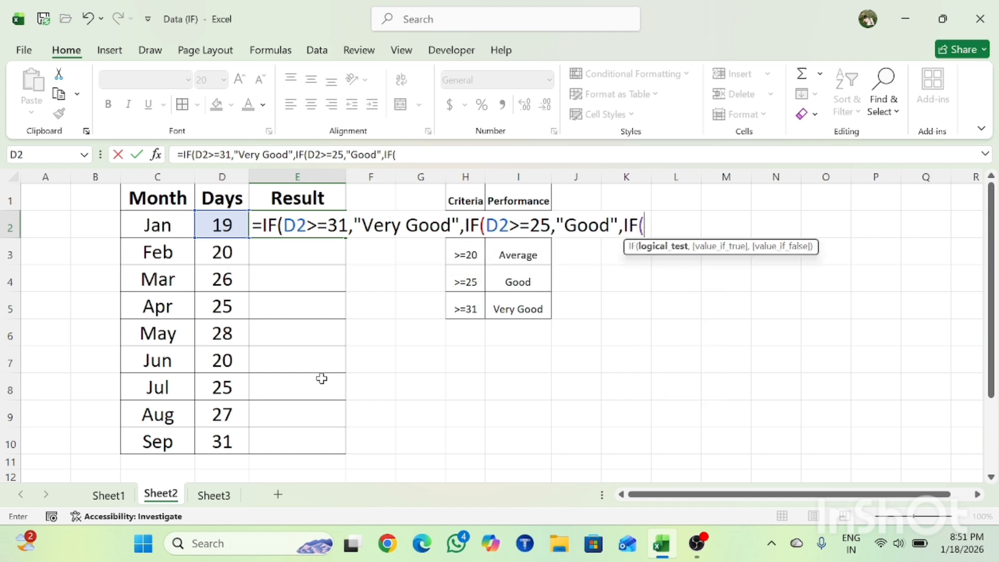
key(Left)
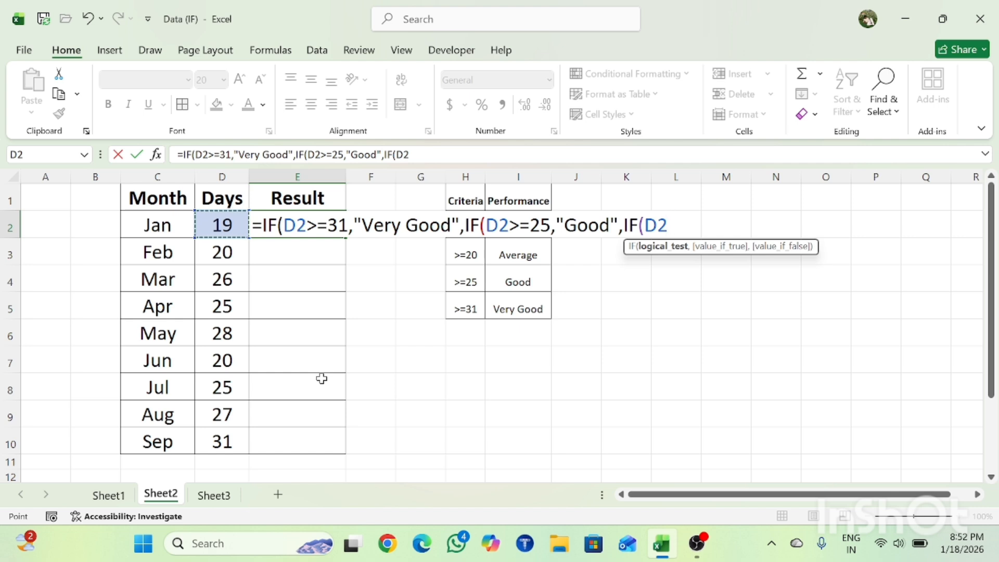
text(>=2)
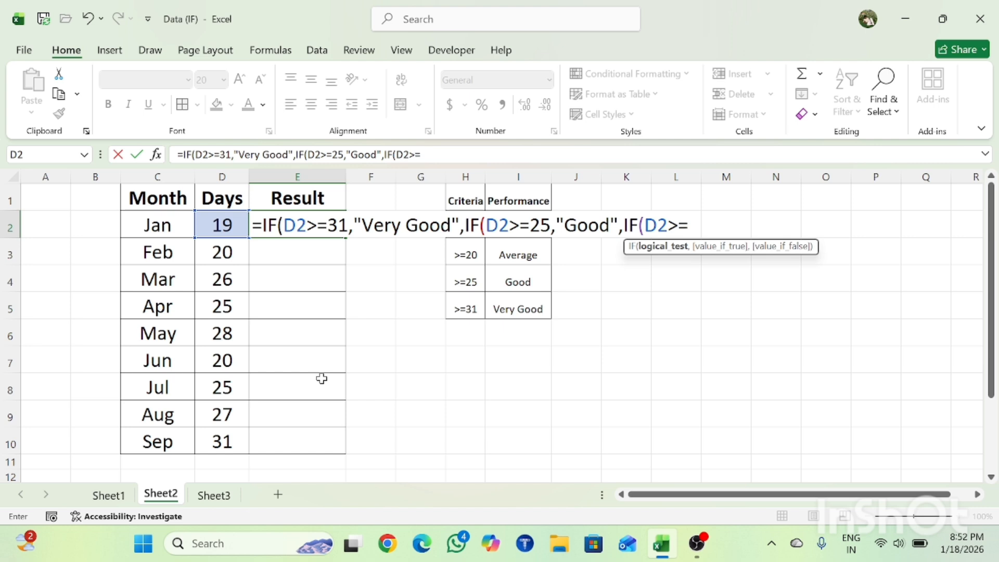
text(0,"A)
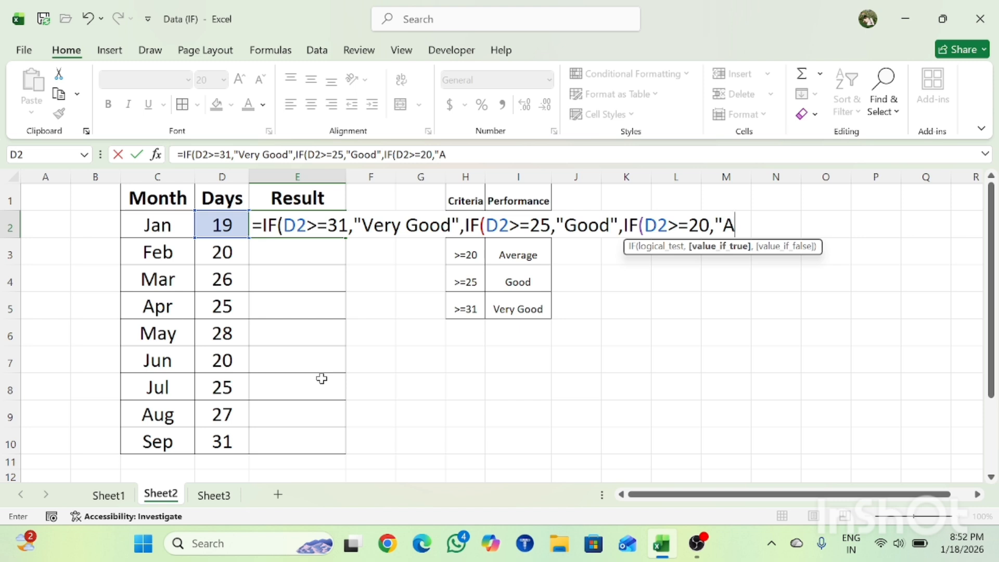
text(verage)
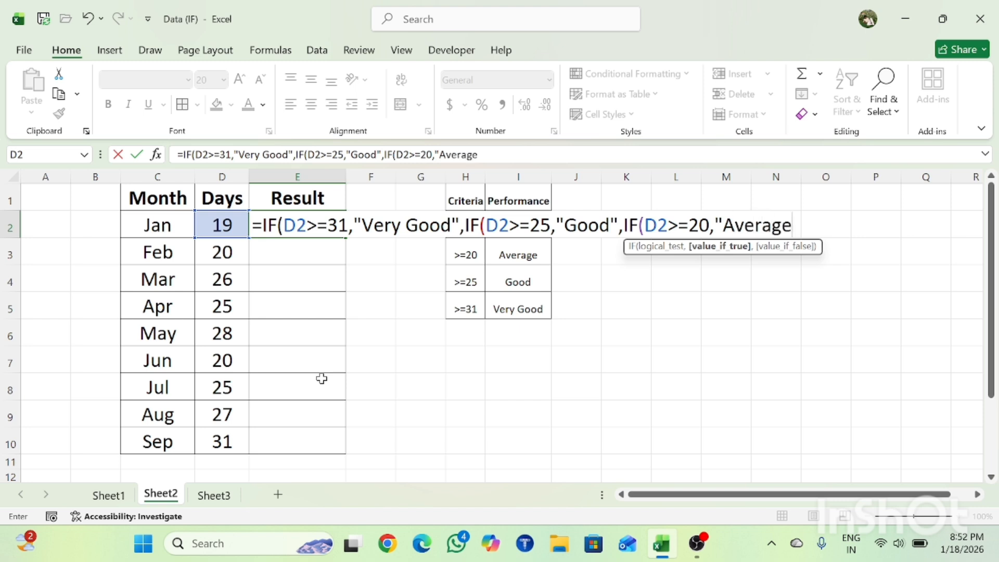
text(",")
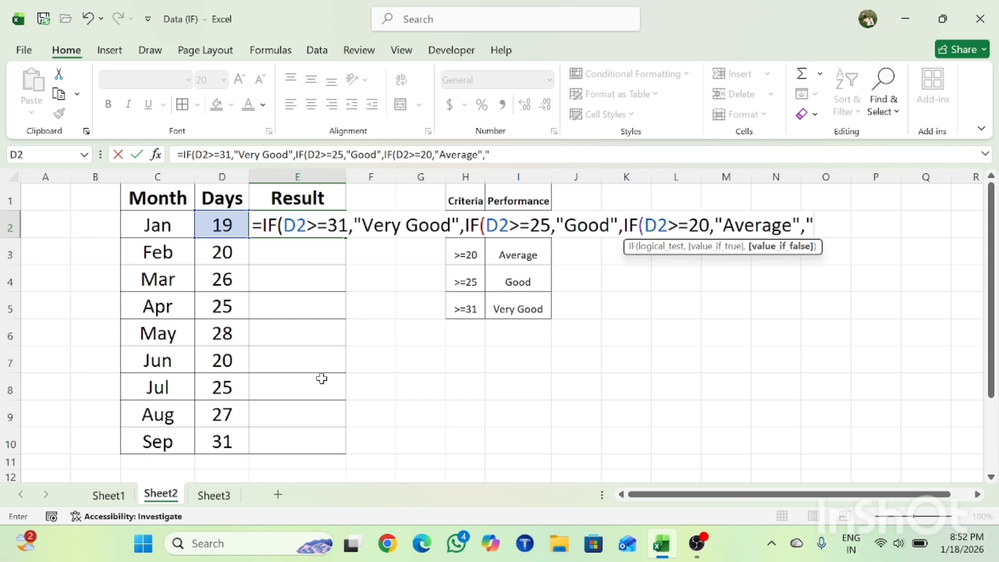
text(Bad")
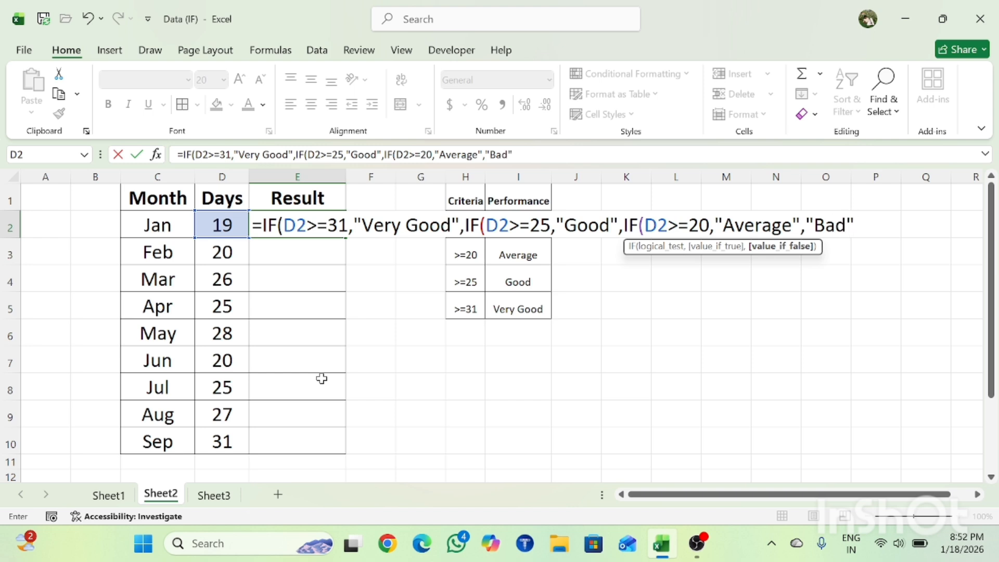
text()))))
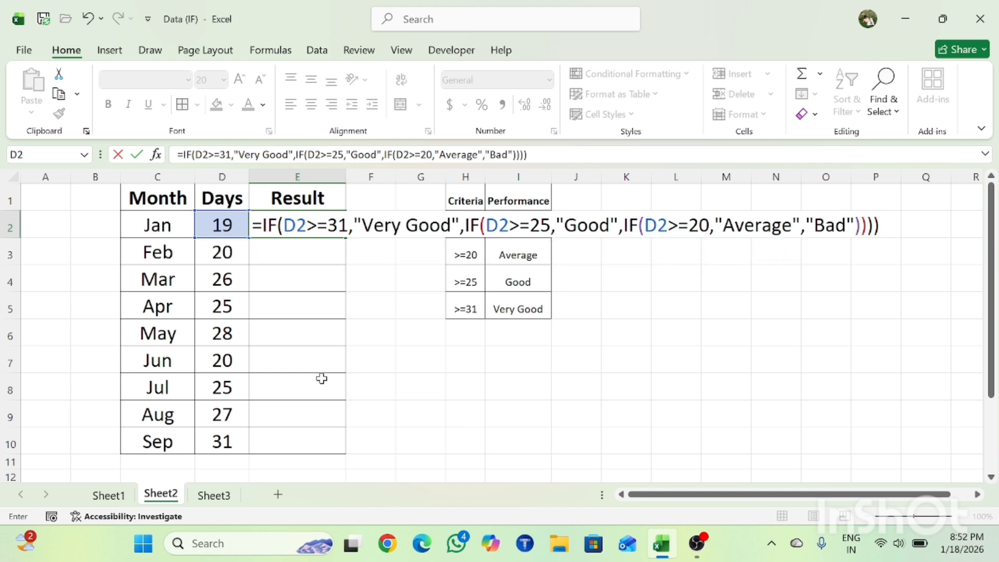
Set "Bad" as the final false value, close all three IF functions and enter the formula in E2.
key(BackSpace)
key(Return)
Fill the nested IF formula from E2 down through E10 for all months.
key(Left)
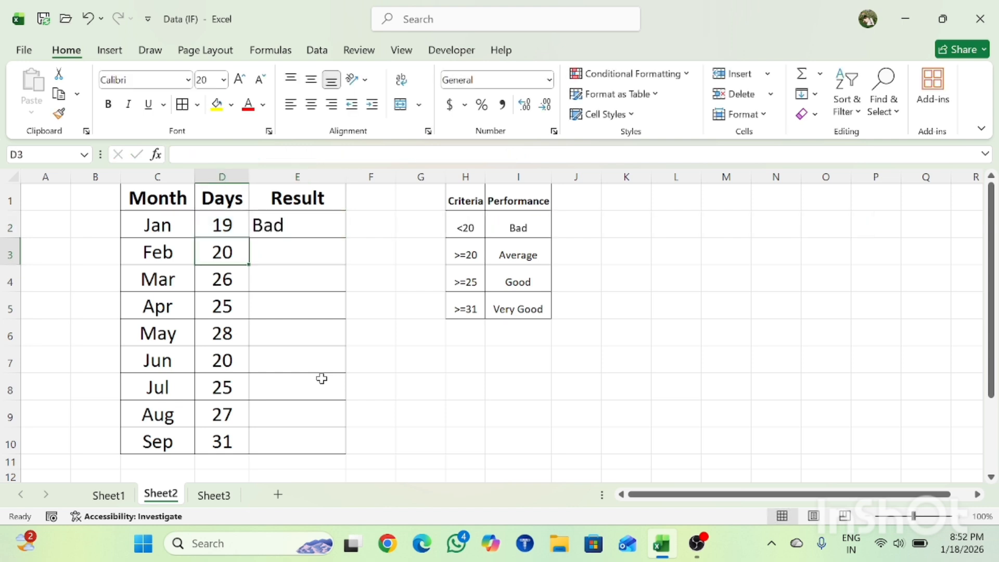
key(ctrl+Down)
key(Right)
key(ctrl+shift+Up)
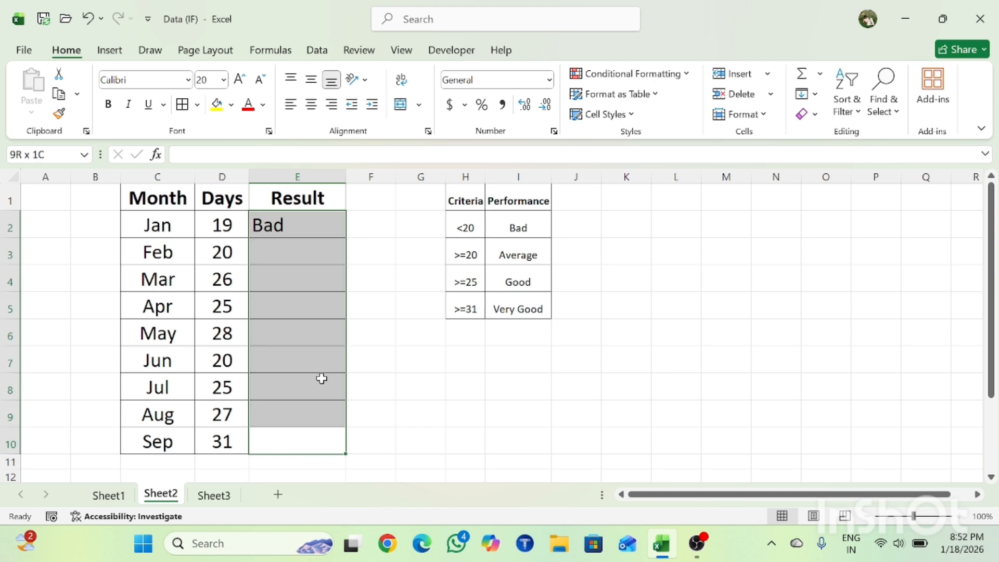
key(ctrl+d)
Look over the filled Result column from Sep back up to Jan.
key(Down)
key(Down)
key(Down)
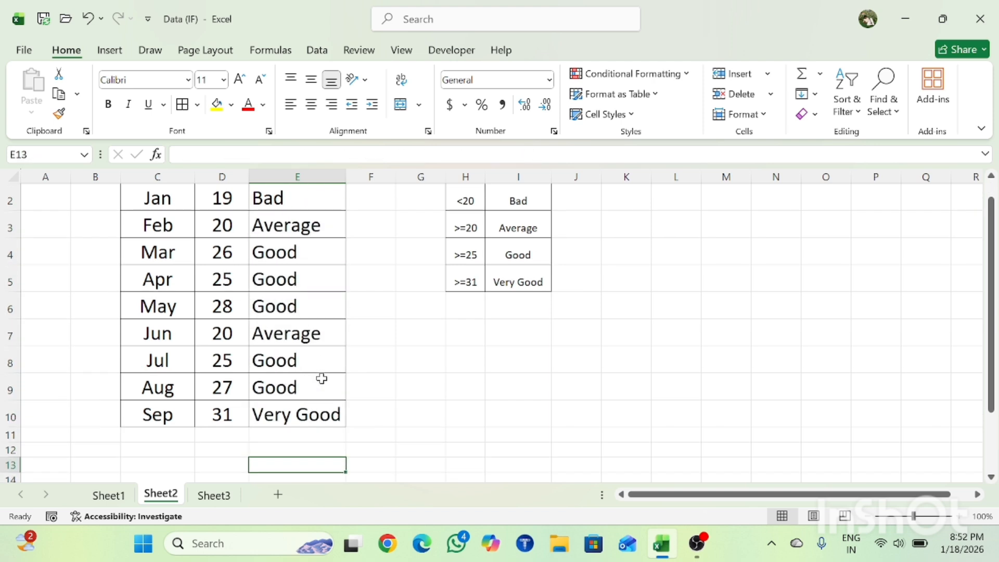
key(Up)
key(Up)
key(Up)
key(Up)
key(ctrl+Up)
key(Down)
key(Down)
key(Up)
key(Up)
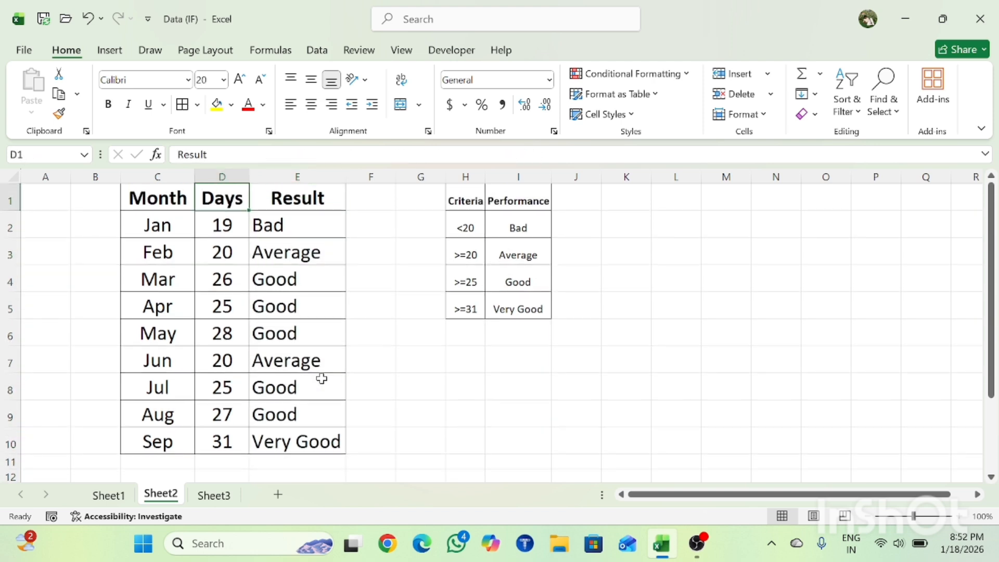
Check Jan's Days value against its rating in the Result column.
key(Left)
key(Down)
key(Left)
key(Right)
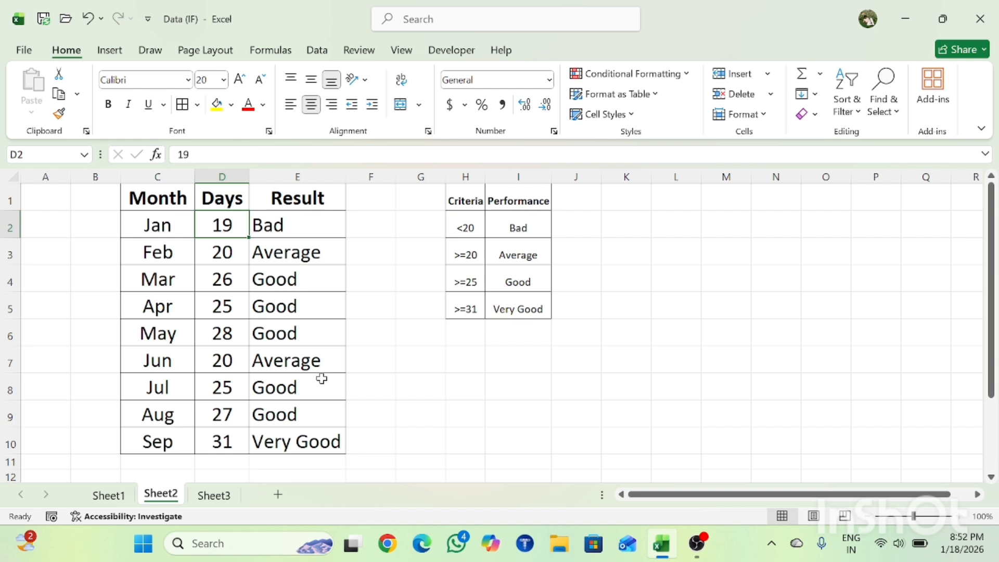
key(Right)
key(Right)
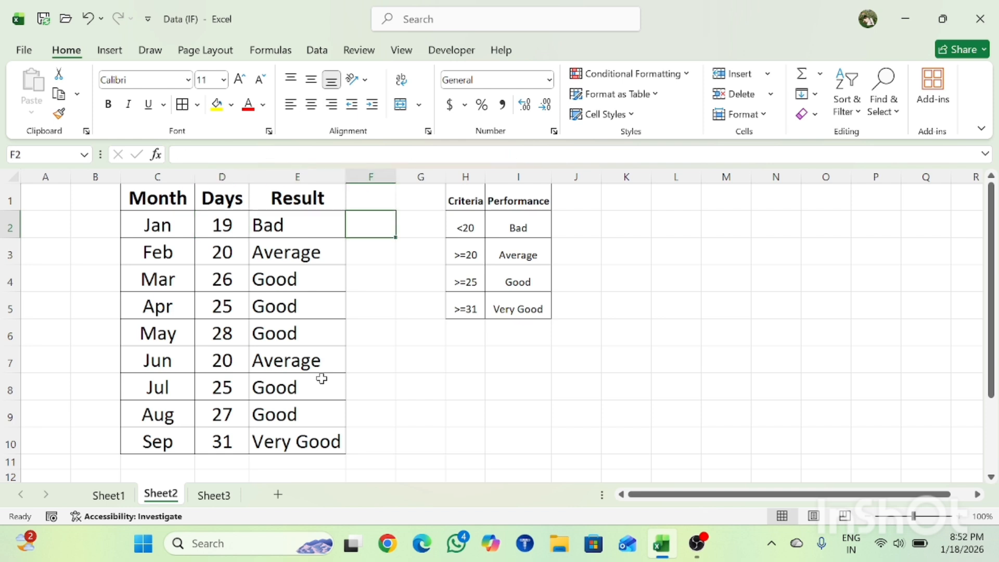
Compare Feb's Days and Result with the >=20 row of the criteria table.
key(Left)
key(Down)
key(Left)
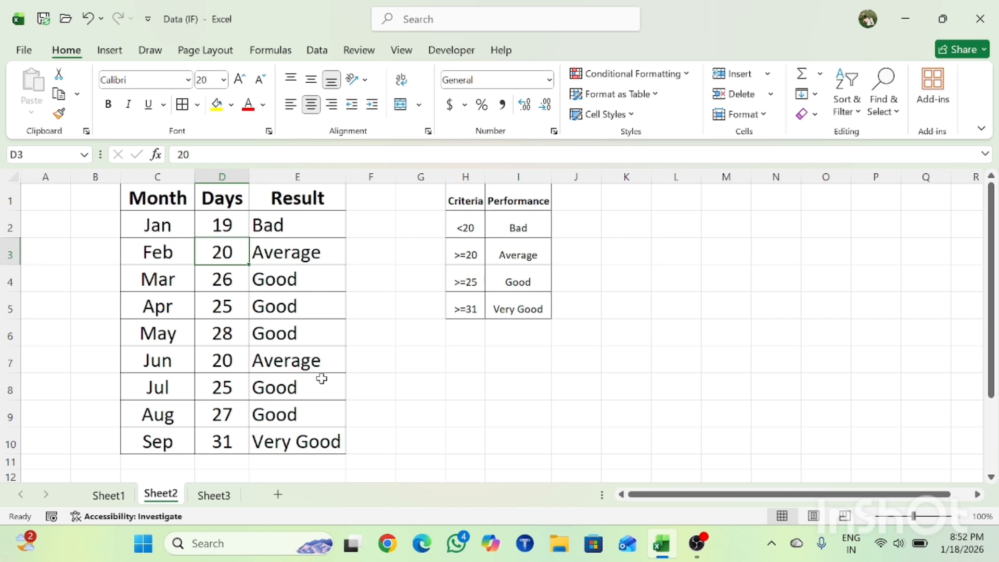
key(Right)
key(Right)
key(Right)
key(Right)
key(shift+Right)
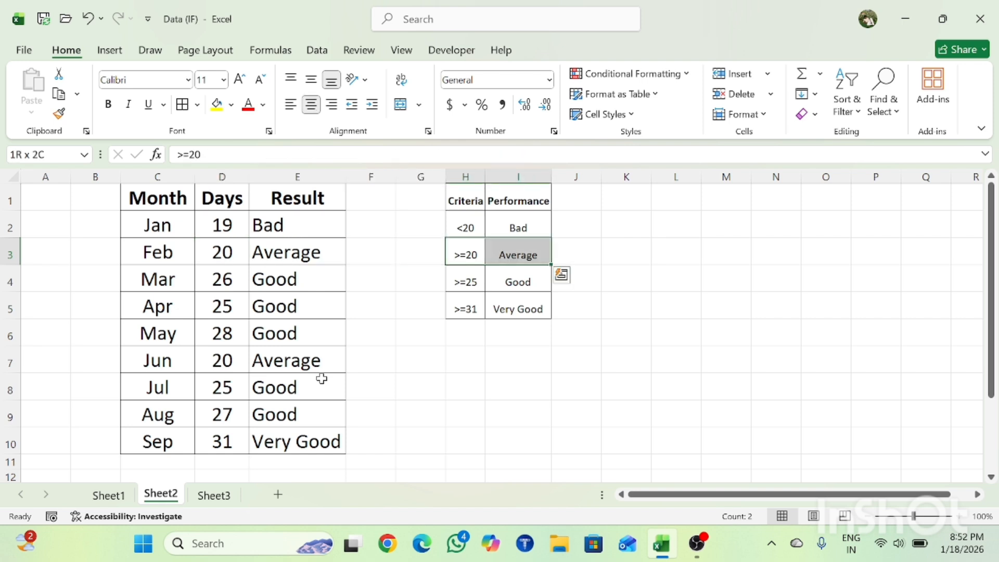
key(Left)
key(Left)
key(Left)
key(Left)
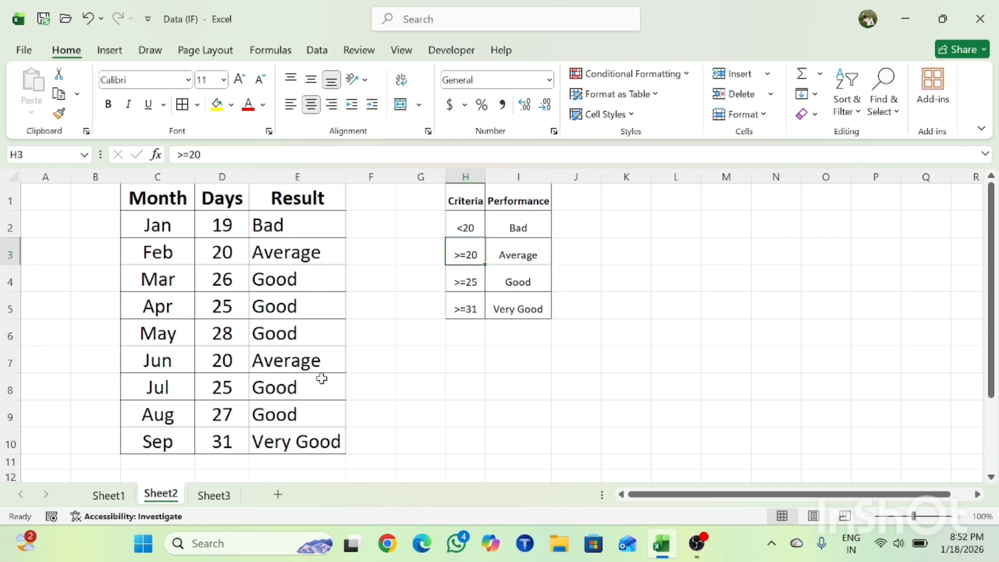
Compare Mar's Days value with its Result along row 4.
key(Down)
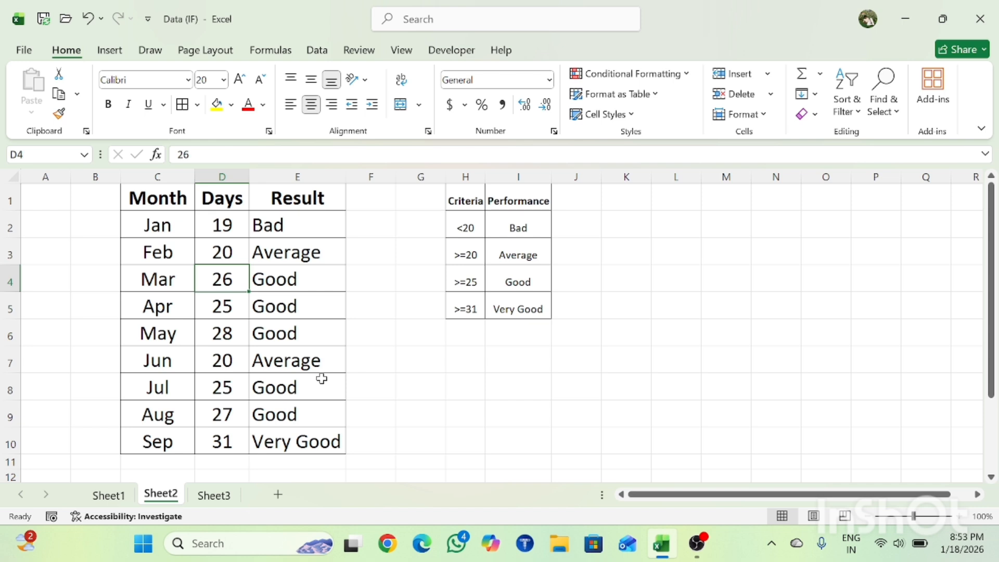
key(Right)
key(Right)
key(Right)
key(Right)
key(Left)
key(Left)
key(Left)
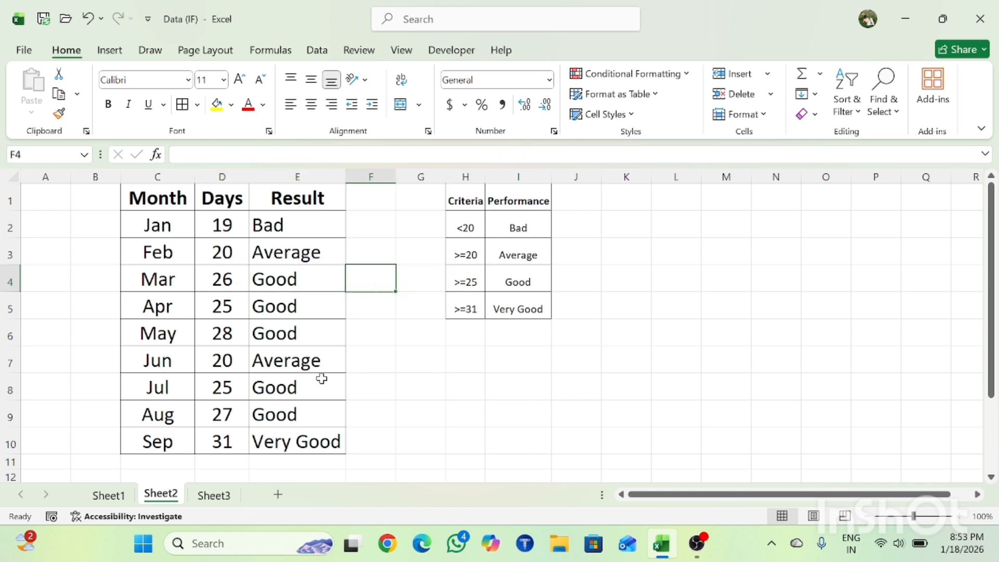
Review the remaining months' ratings down the Result column and return to its header in E1.
key(Down)
key(Down)
key(Down)
key(Down)
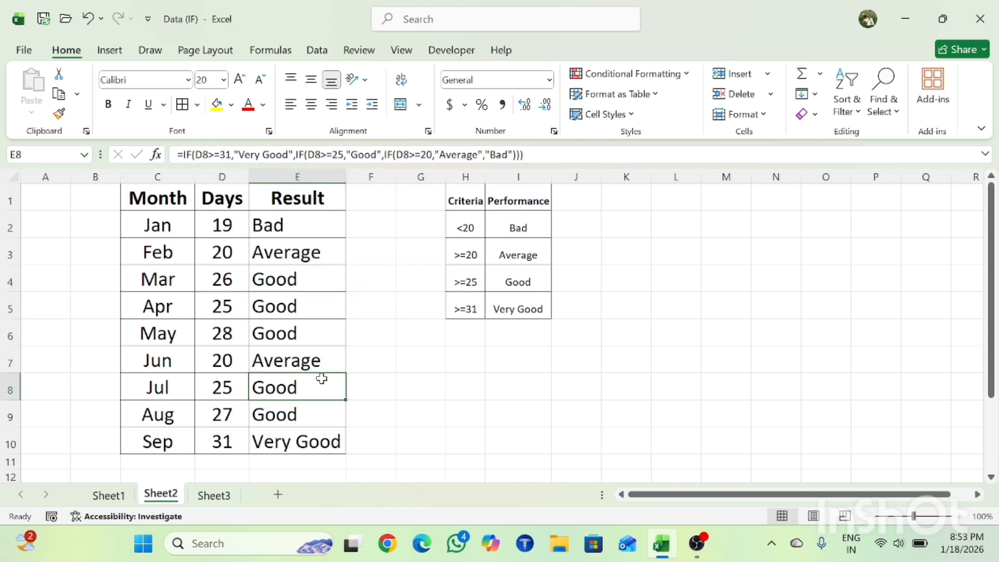
Switch to Sheet3 and go to cell A1.
key(Down)
key(Down)
key(Down)
key(Up)
key(Up)
key(Up)
key(ctrl+Up)
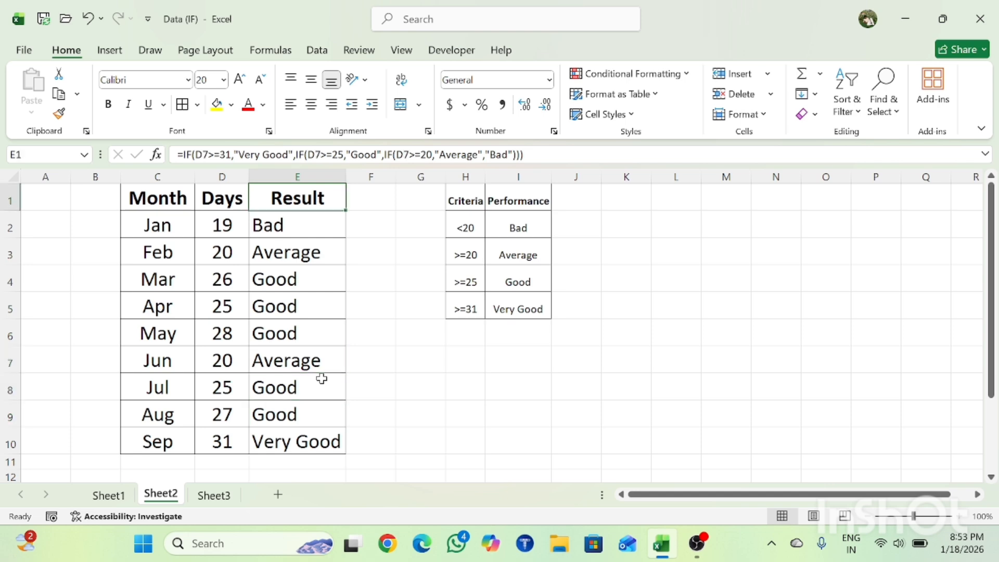
key(Down)
key(Down)
key(Down)
key(Down)
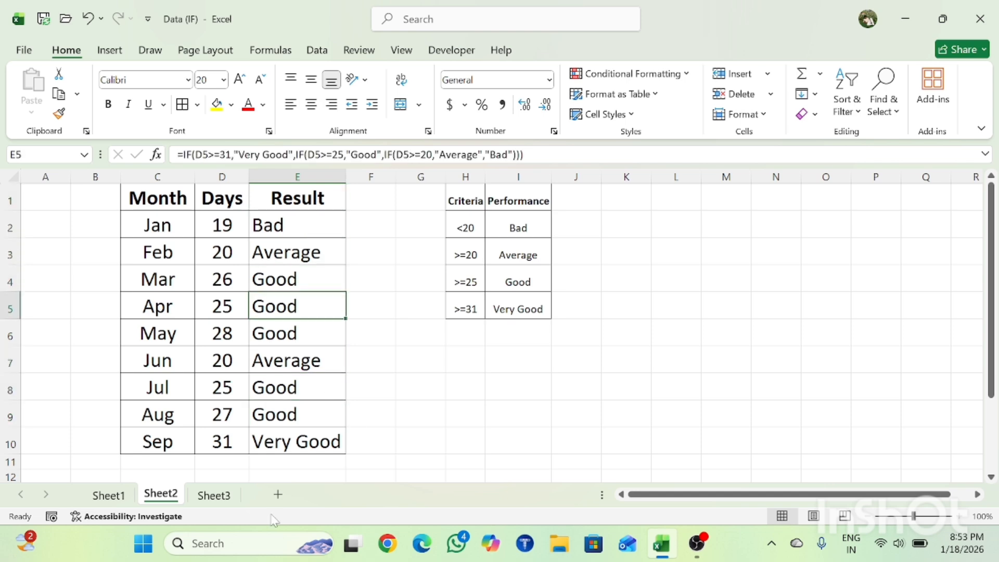
click(214, 495)
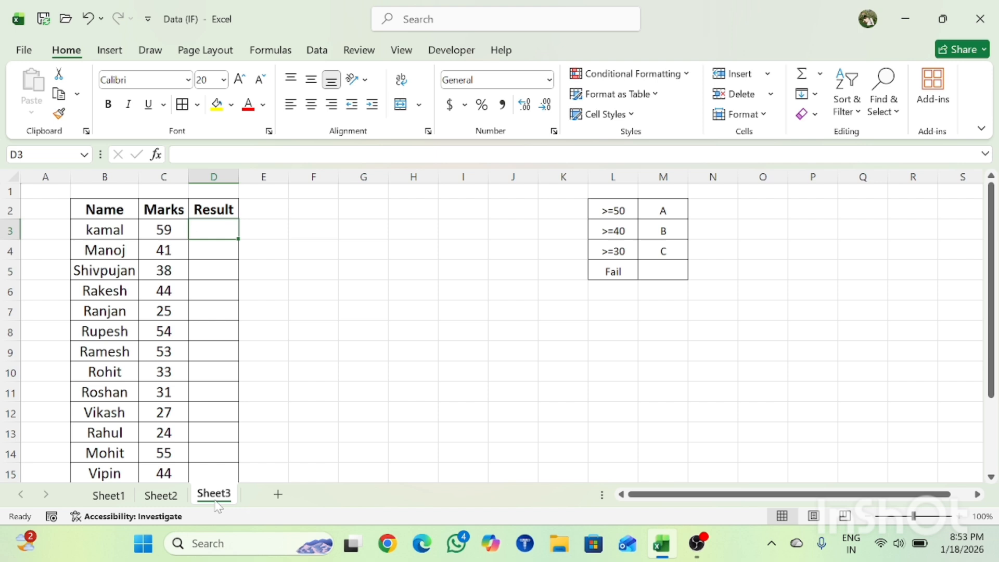
click(285, 425)
key(ctrl+Up)
key(ctrl+Left)
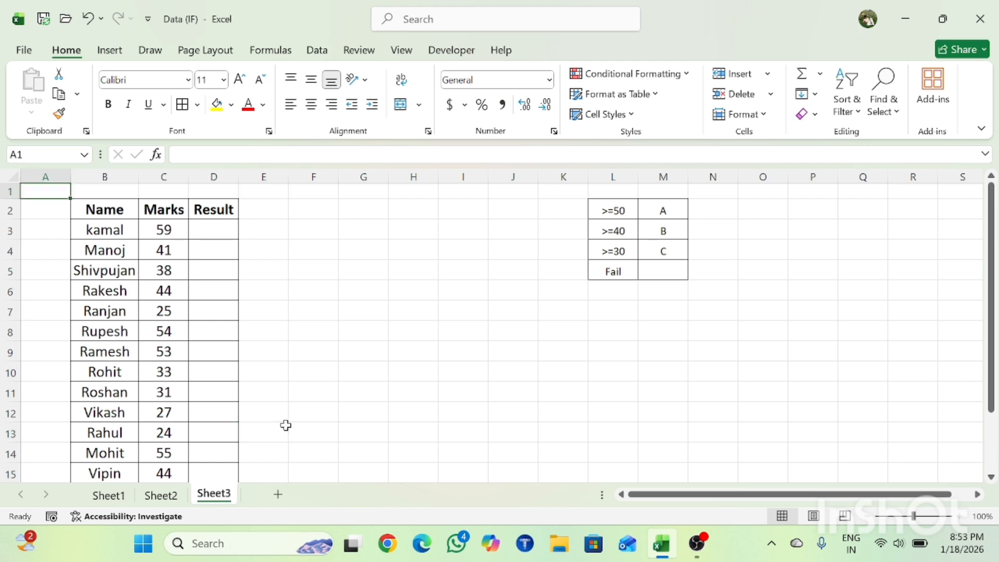
Look over the Marks column of the student table, from its header to the first few marks.
key(Down)
key(Right)
key(Right)
key(Down)
key(Down)
key(Up)
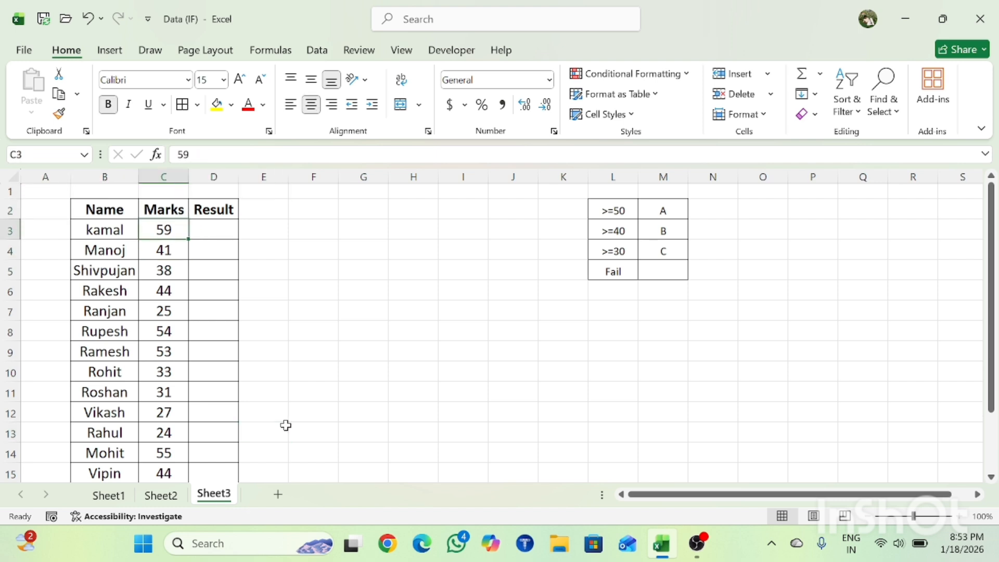
key(Down)
key(Down)
key(ctrl+Up)
key(Up)
key(Down)
key(Down)
key(Down)
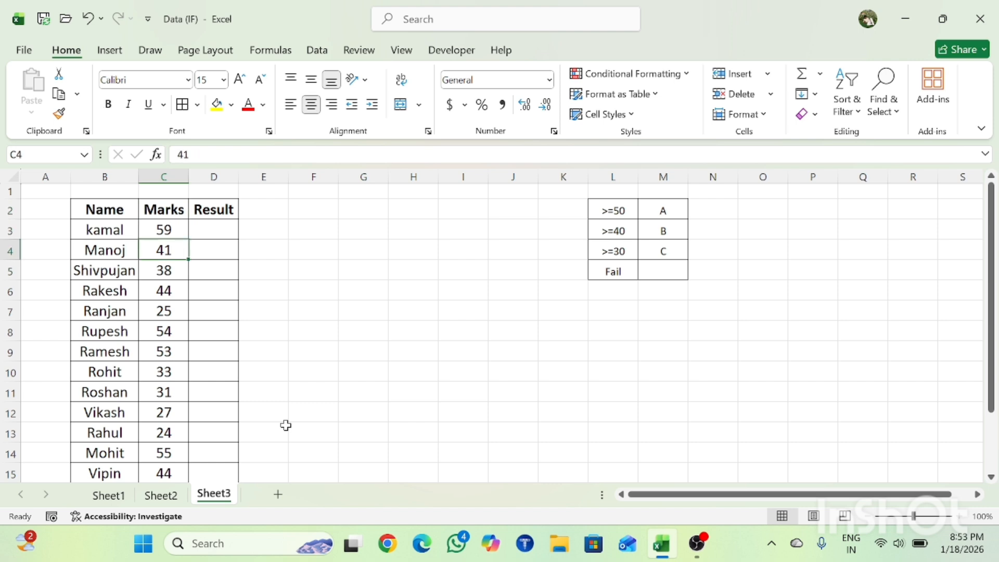
Go along row 2 from the Result header to the grade list in M2.
key(Right)
key(Right)
key(Up)
key(Up)
key(Left)
key(Right)
key(Right)
key(Right)
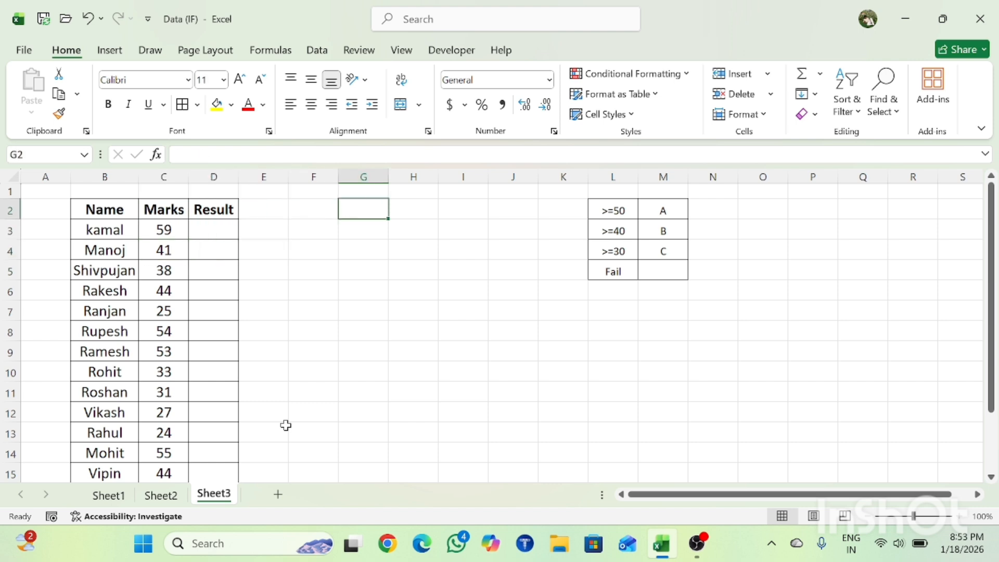
key(Right)
key(Right)
key(Right)
key(Right)
key(Right)
key(Right)
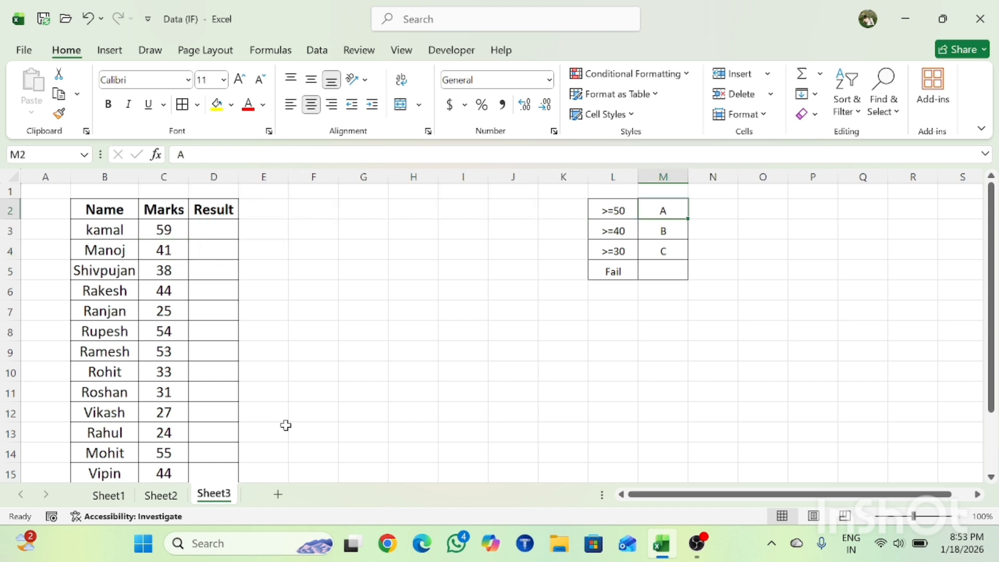
Go through the grades in M2:M5 and compare the >=50 criterion in L2 with its grade.
key(shift+Down)
key(shift+Down)
key(shift+Down)
key(shift+Down)
key(Up)
key(Down)
key(Down)
key(Down)
key(Up)
key(Up)
key(Left)
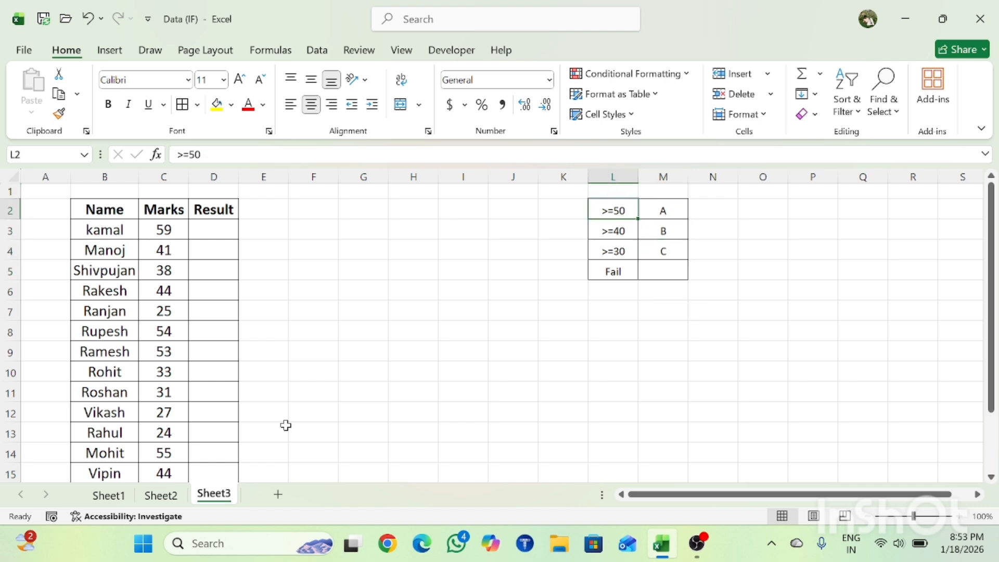
key(Right)
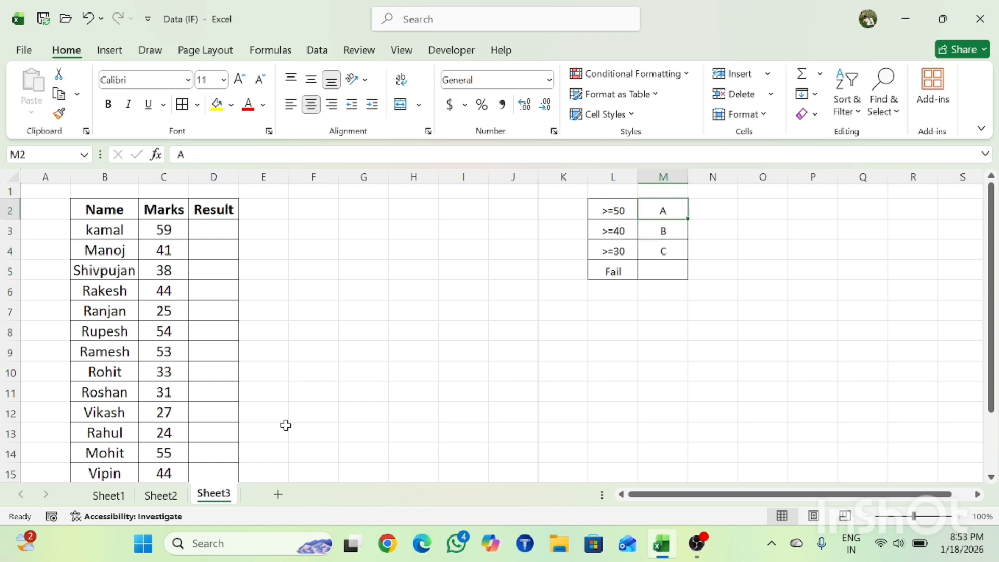
Compare the >=40 criterion in L3 with its grade in M3.
key(Left)
key(Left)
key(Down)
key(Right)
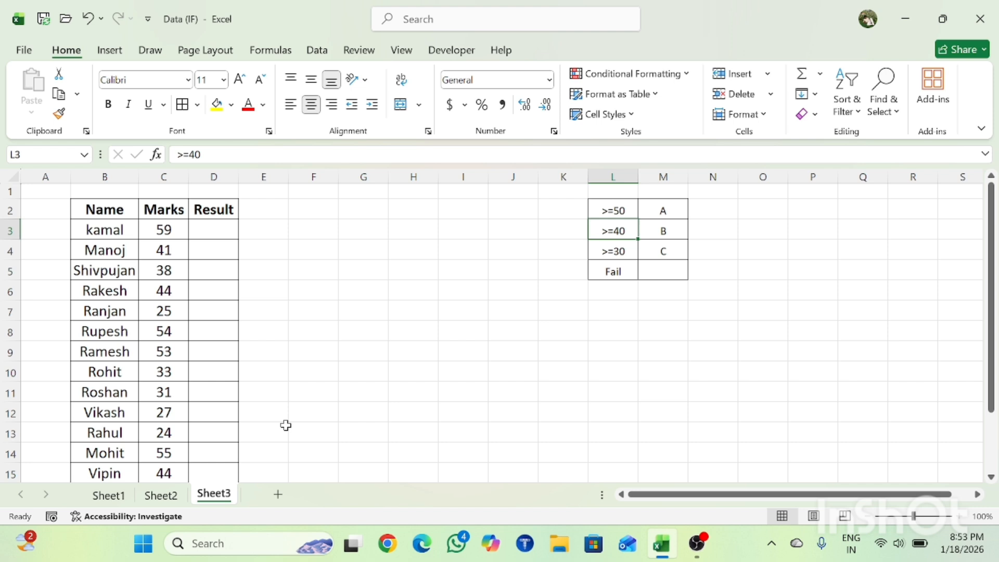
key(Down)
key(Up)
key(Right)
key(Down)
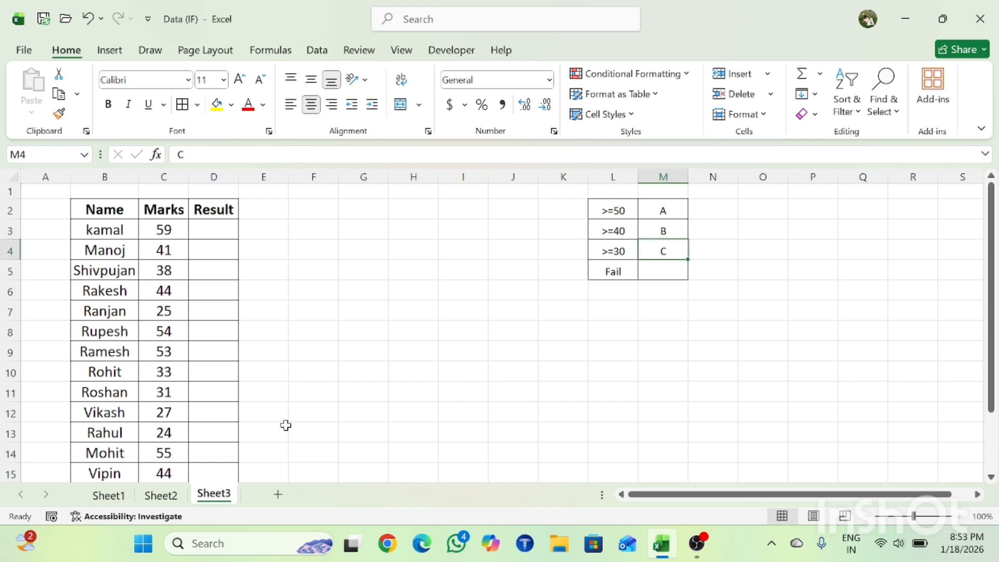
Compare the >=30 criterion in L4 with its grade in M4.
key(Up)
key(Left)
key(Down)
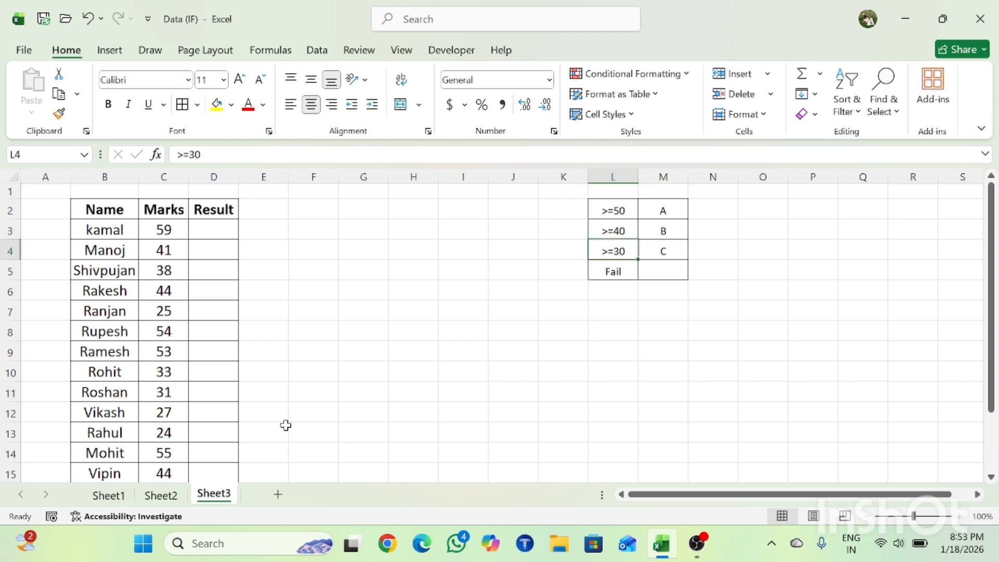
key(Right)
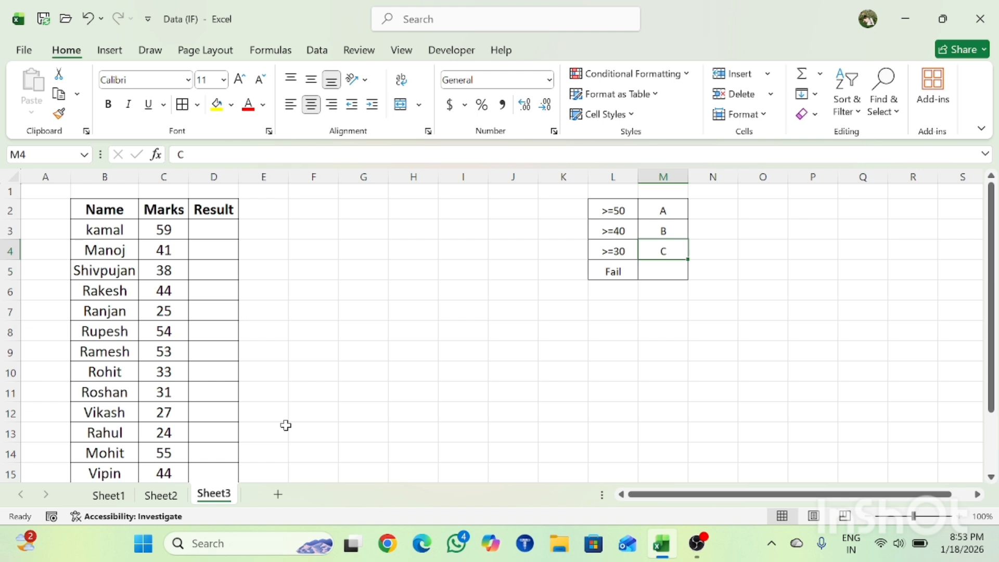
Check the Fail row of the grade table and return to the first empty Result cell, D3.
key(Down)
key(Down)
key(Down)
key(Up)
key(Up)
key(Up)
key(Left)
key(Left)
key(Left)
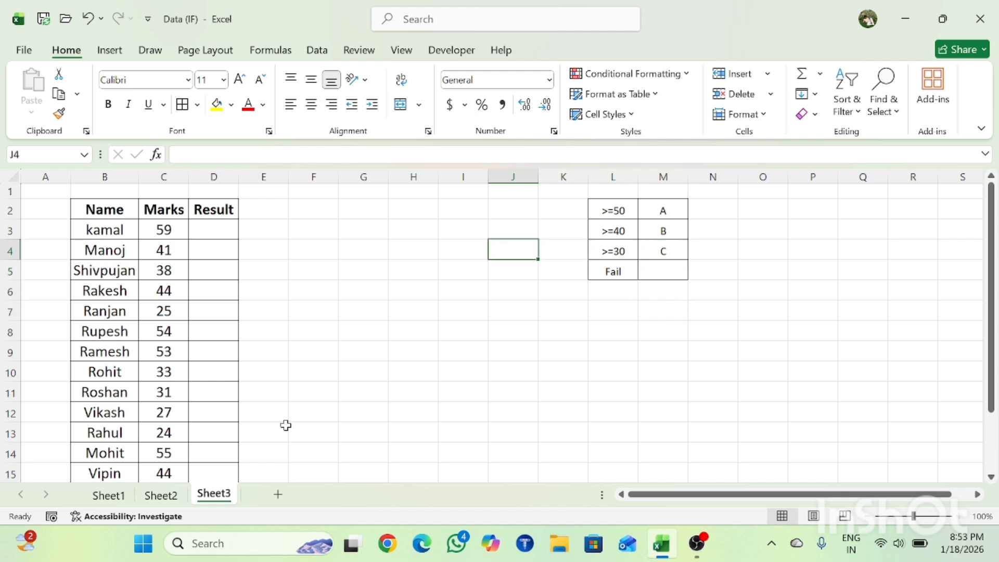
key(Left)
key(Left)
key(Left)
key(Left)
key(Left)
key(Left)
key(Left)
key(Left)
key(Right)
key(Up)
key(Right)
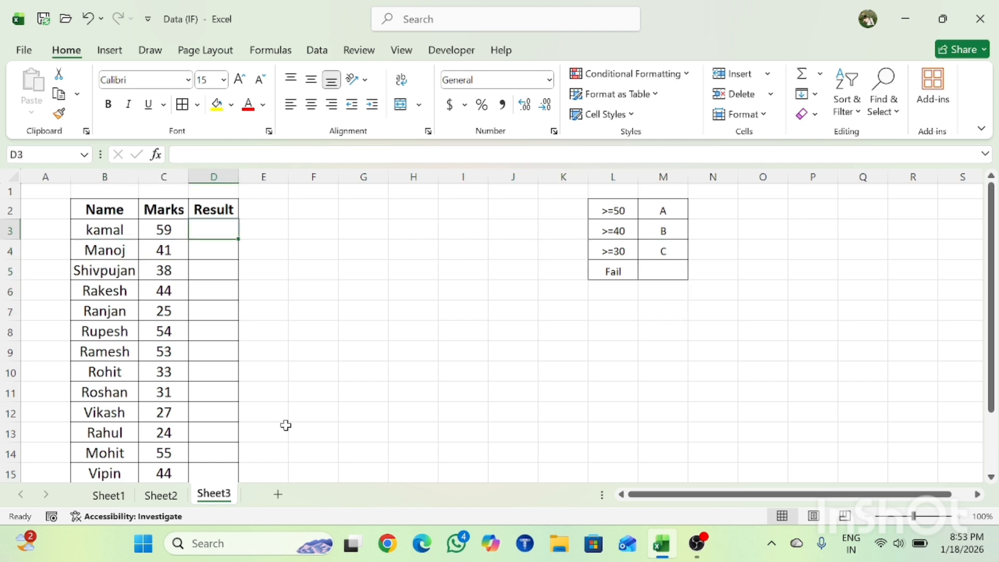
Start an IF formula in D3 that returns "A" when C3>=50.
text(=f)
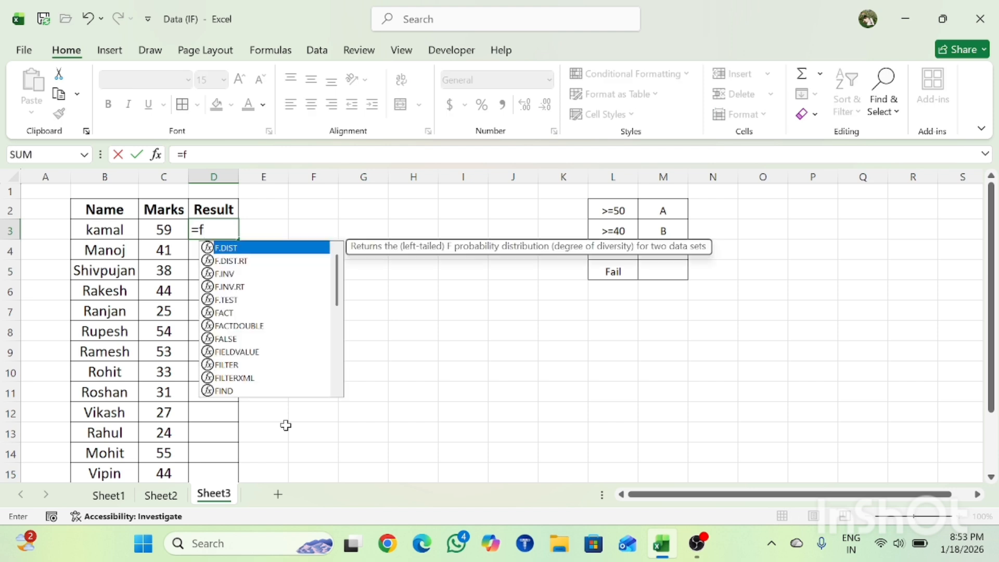
key(BackSpace)
text(if)
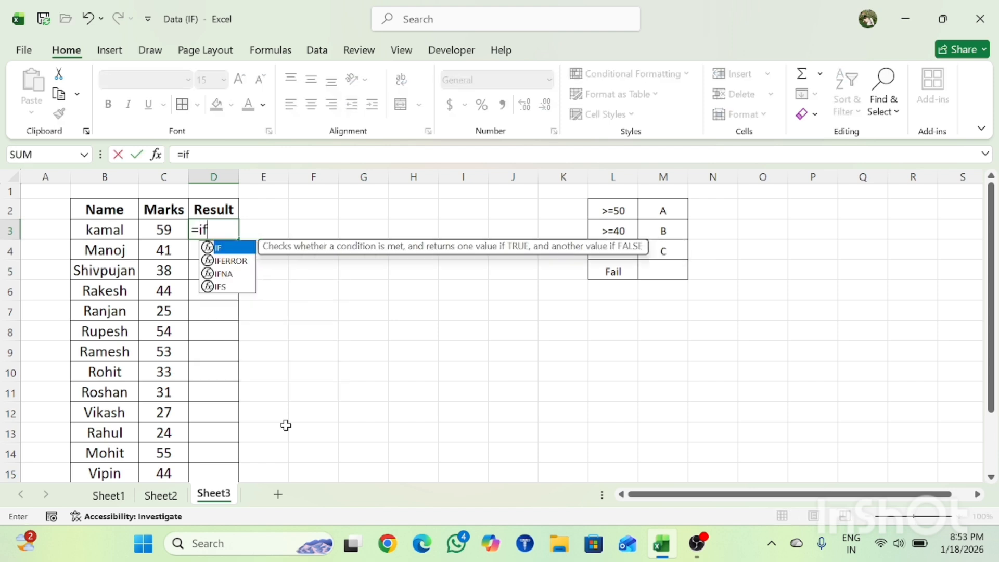
key(Tab)
key(Left)
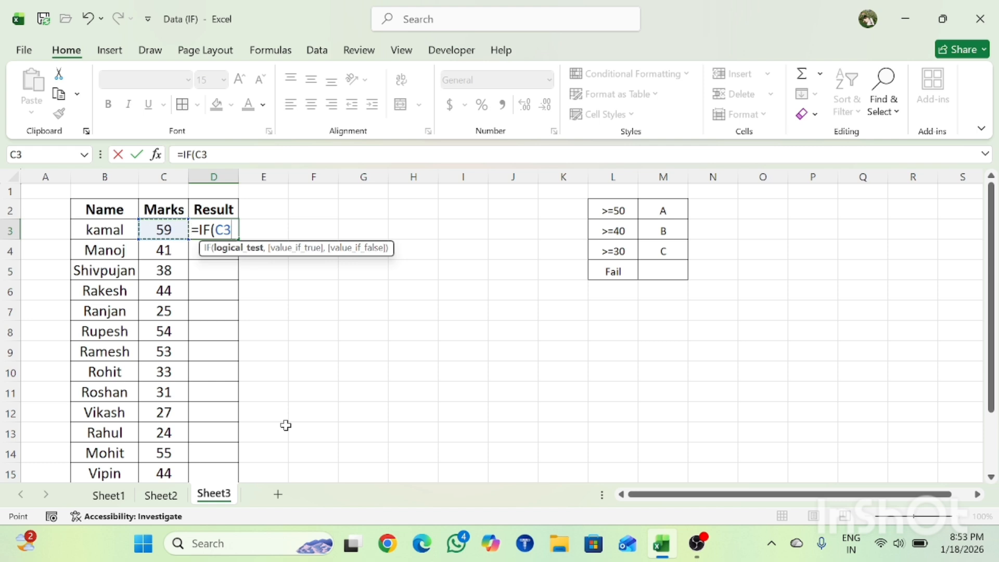
text(?)
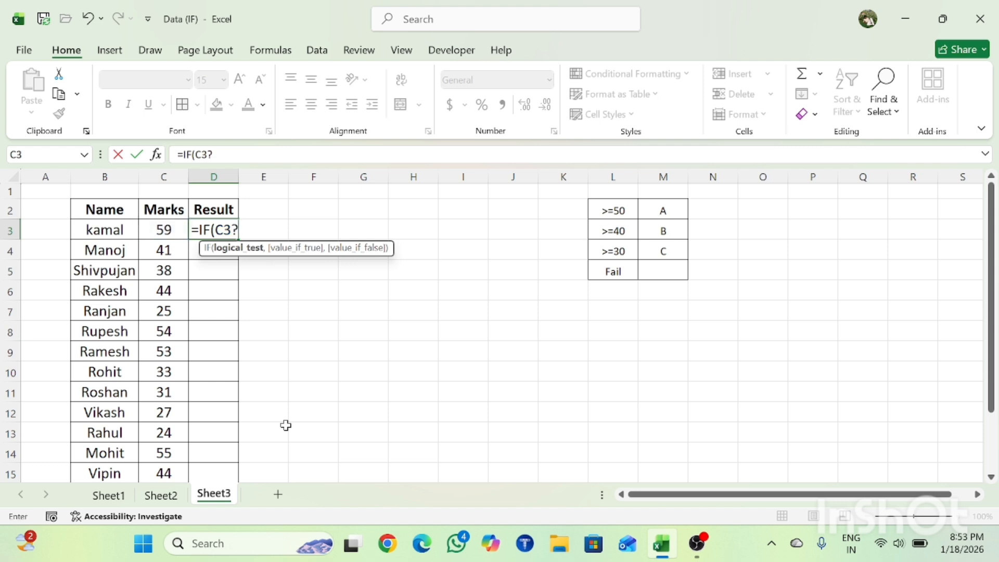
key(BackSpace)
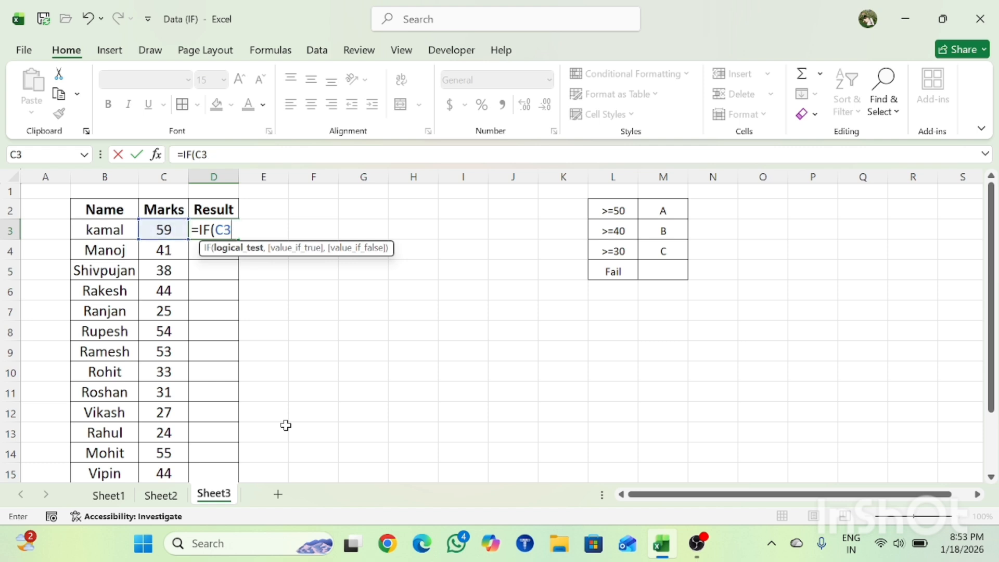
text(>=50)
text(,)
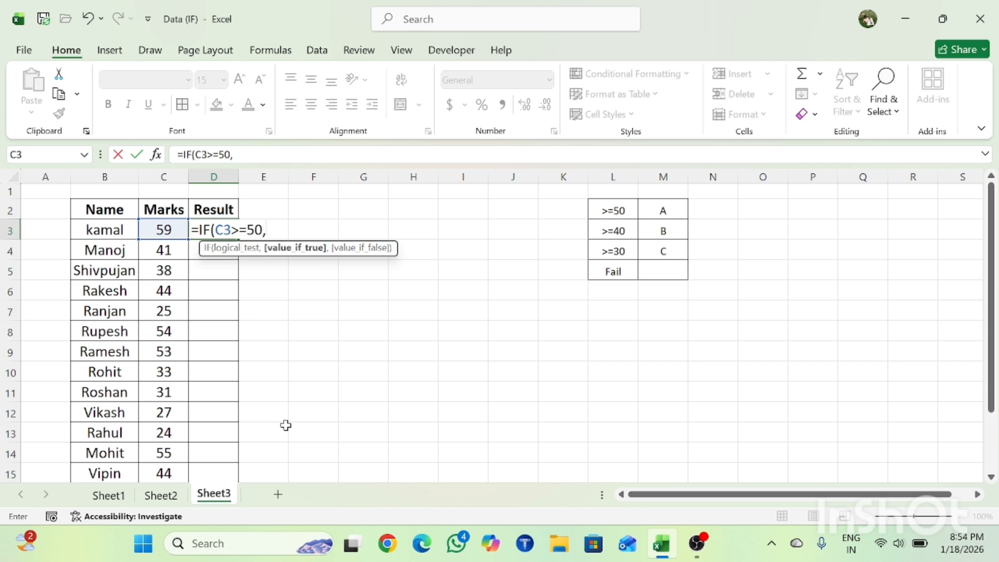
text("A")
text(,)
text(IF()
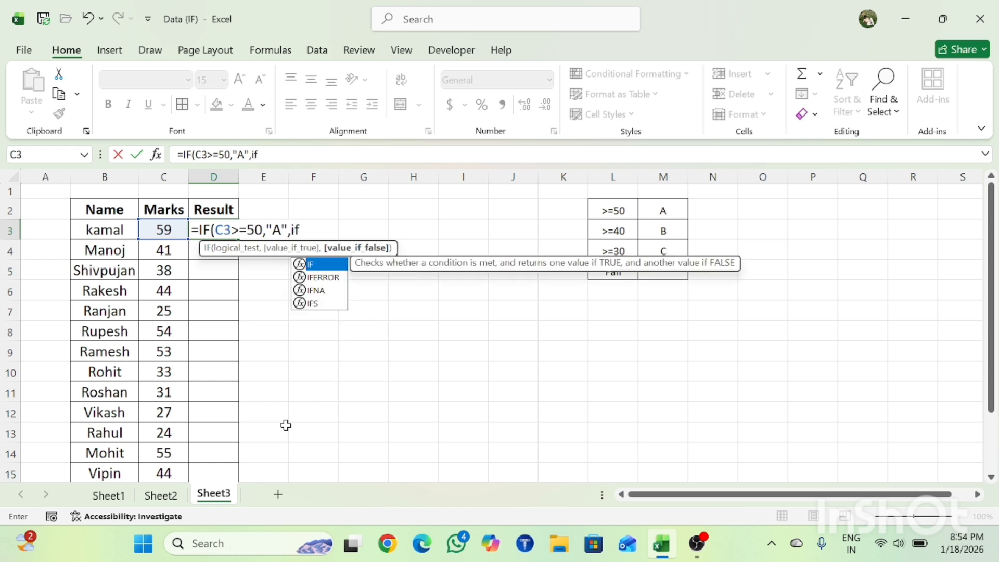
Nest a second IF in the D3 formula that returns "B" when C3>=40.
key(Left)
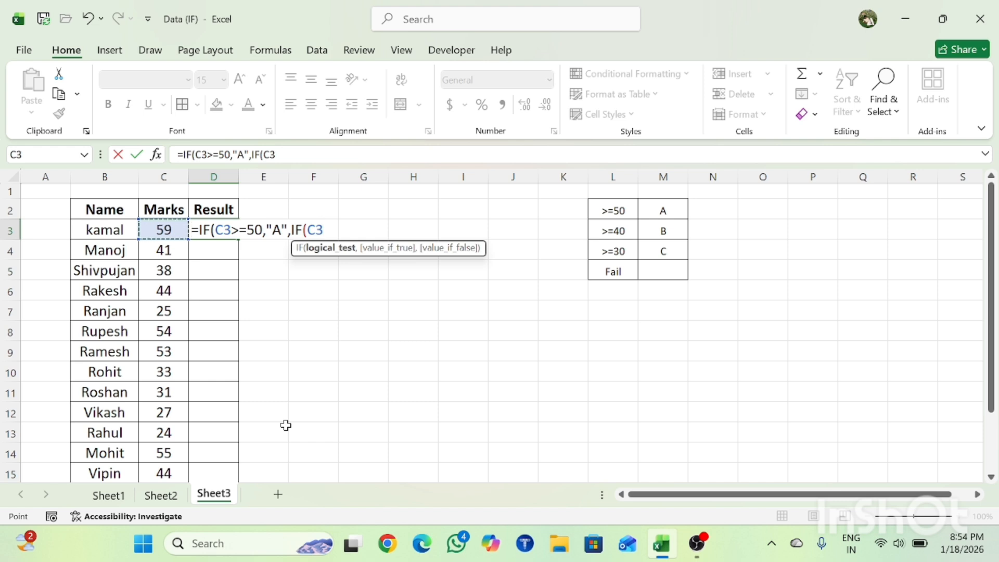
text(>=40)
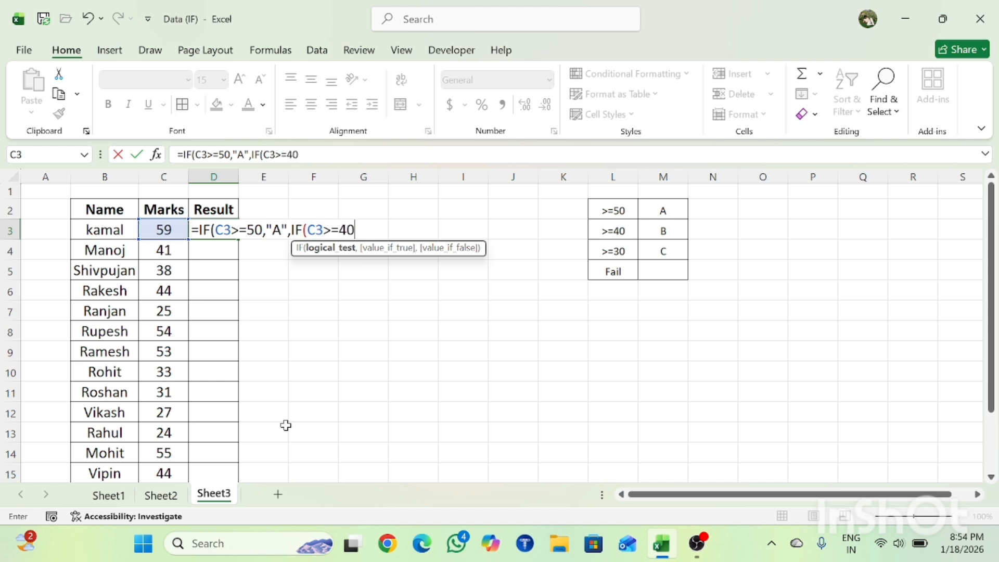
text(,)
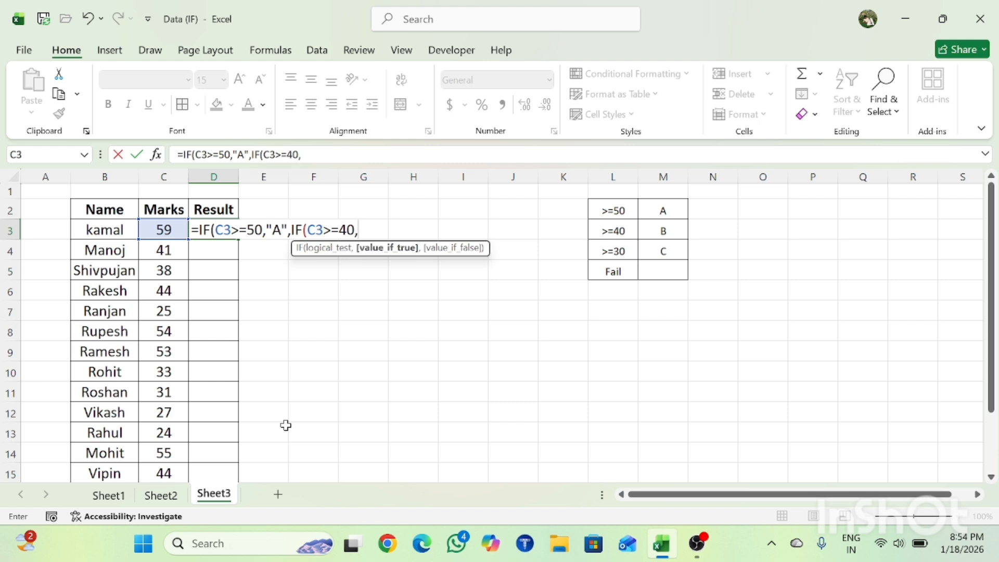
text("B",if)
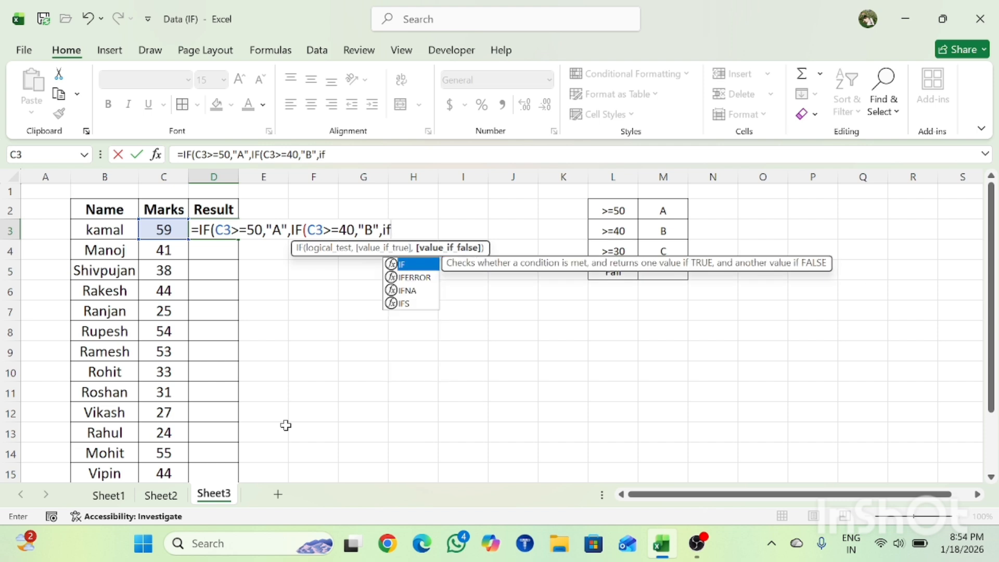
Nest a third IF in the D3 formula that returns "C" when C3>=30.
key(Tab)
key(Left)
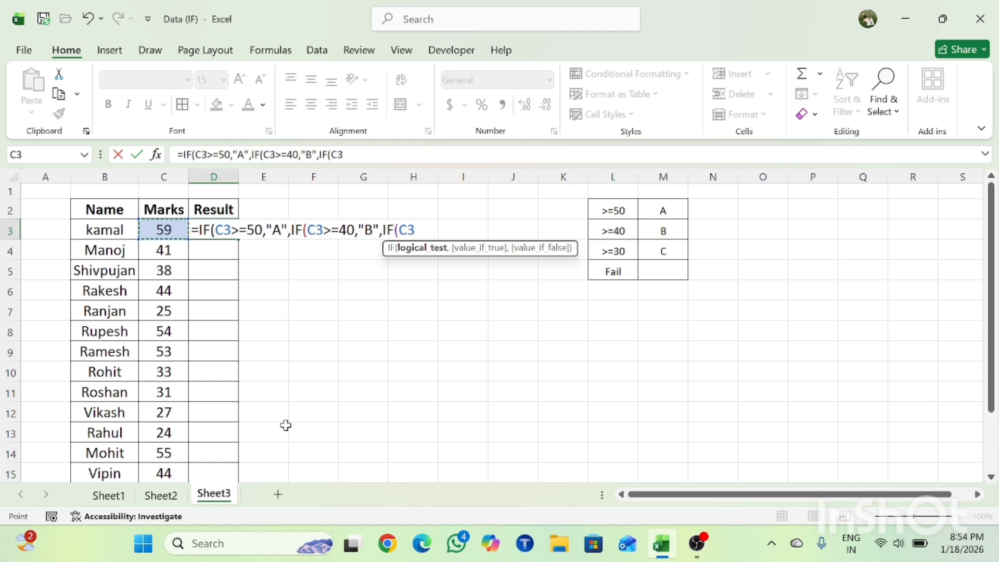
text(>=30)
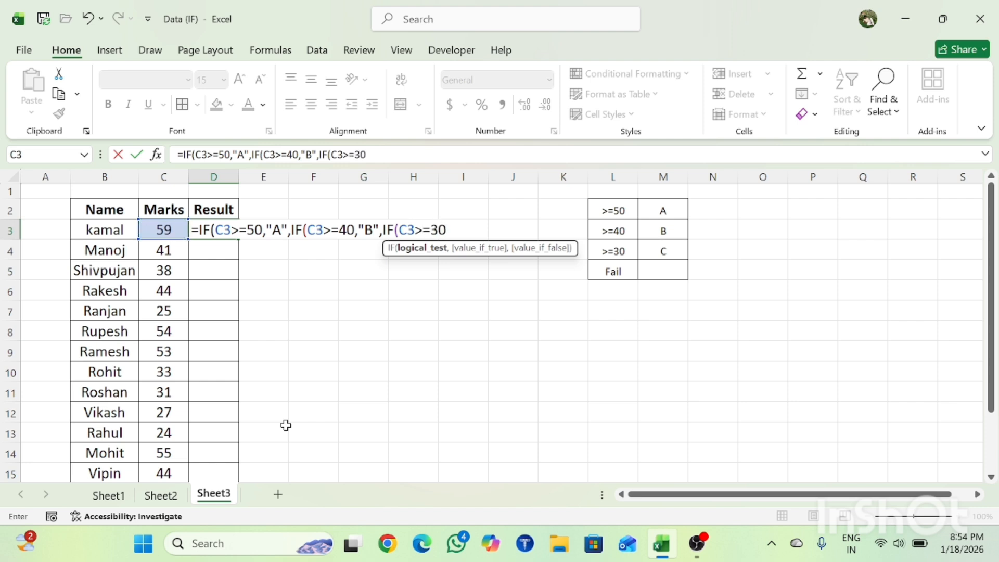
text(,")
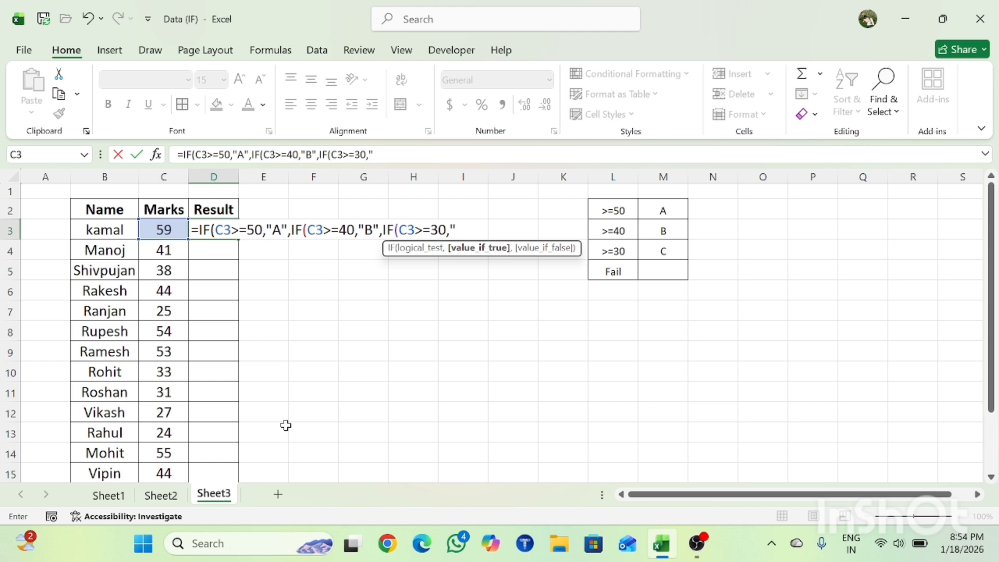
text(C",)
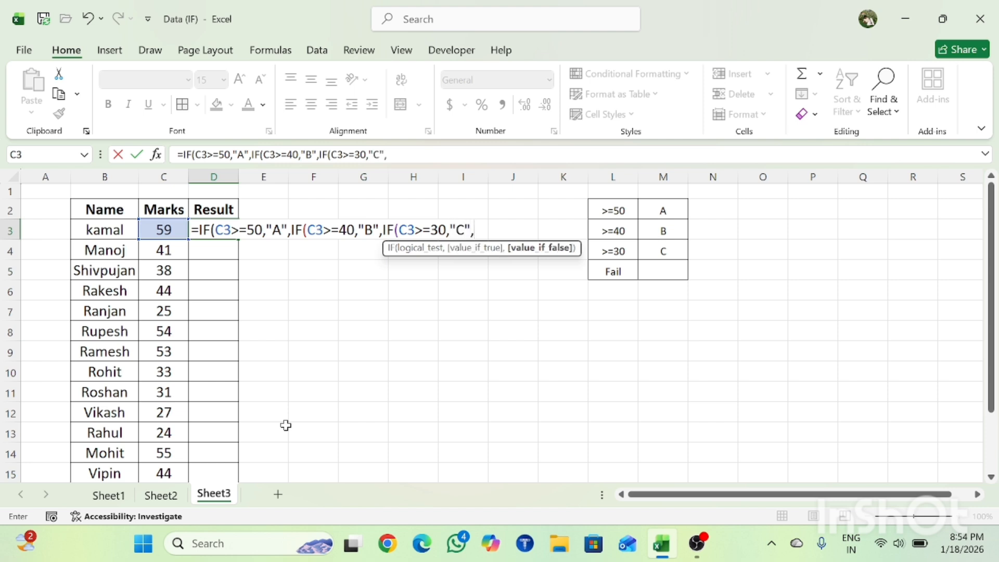
text("Fail"))))
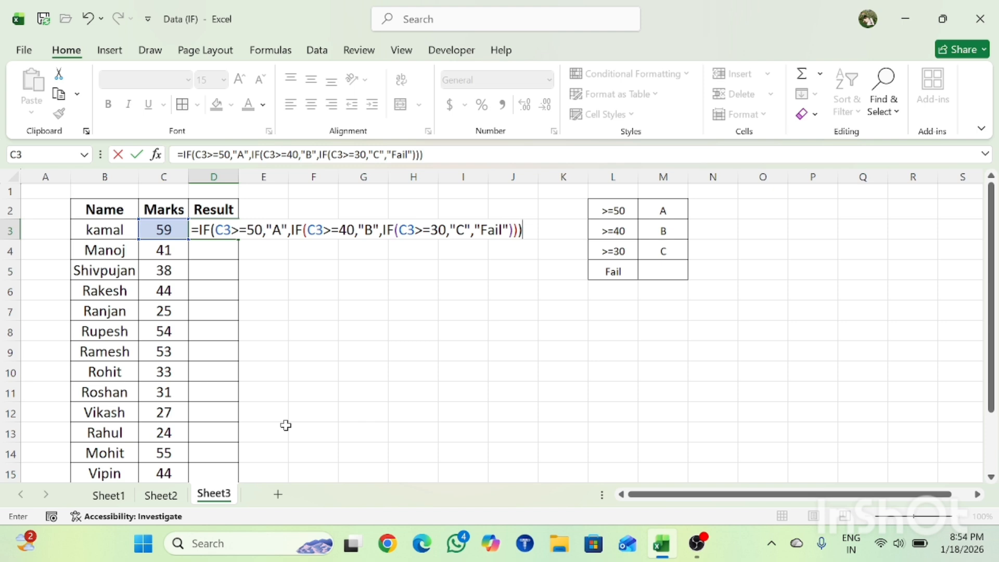
Complete the D3 formula with "Fail" as the final false value and close all three IF functions.
key(Return)
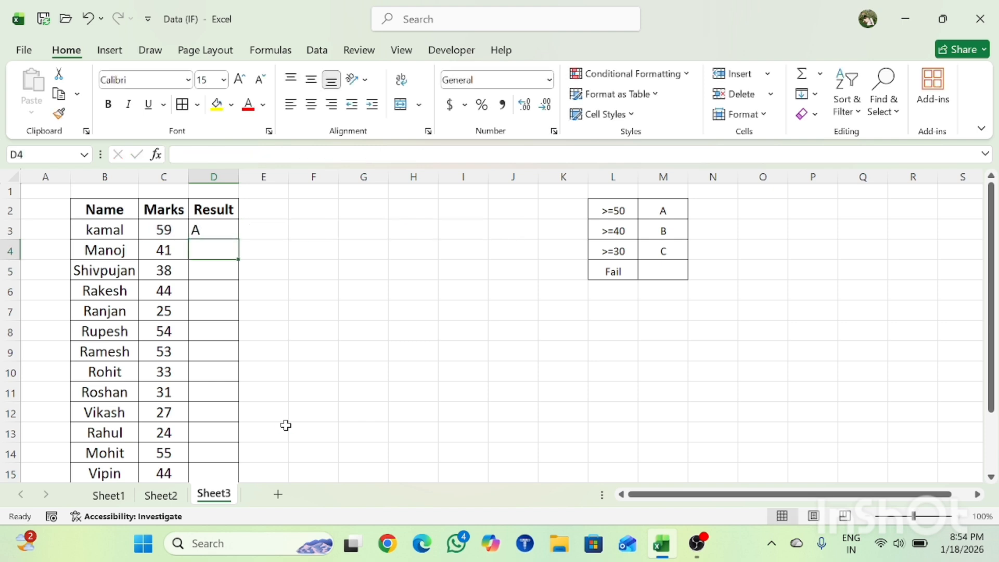
Fill the nested IF formula from D3 down the Result column to D15.
key(Left)
key(ctrl+Down)
key(Right)
key(ctrl+shift+Up)
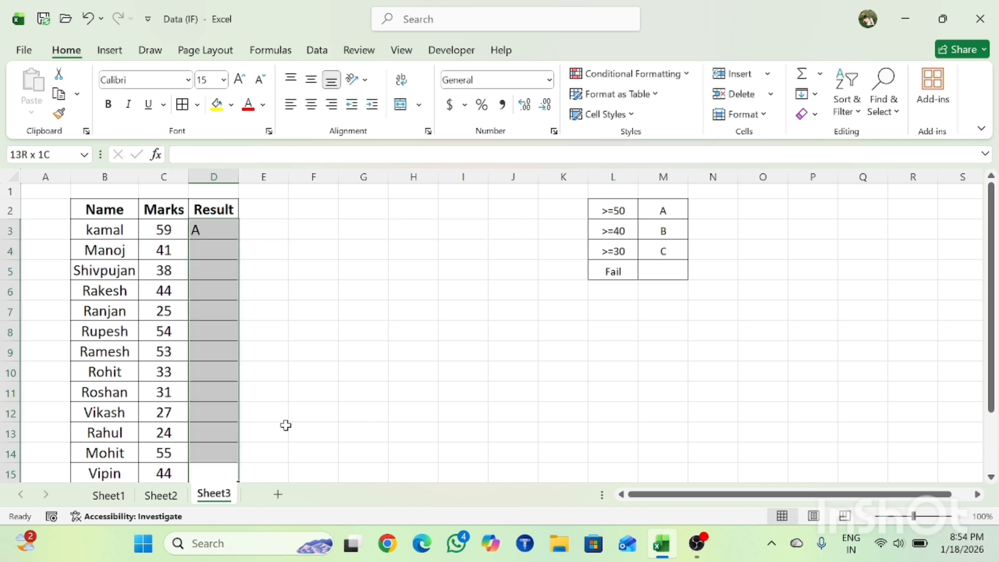
key(ctrl+d)
Review the Result column down to D15 and return to the first Marks value in C3.
key(ctrl+Down)
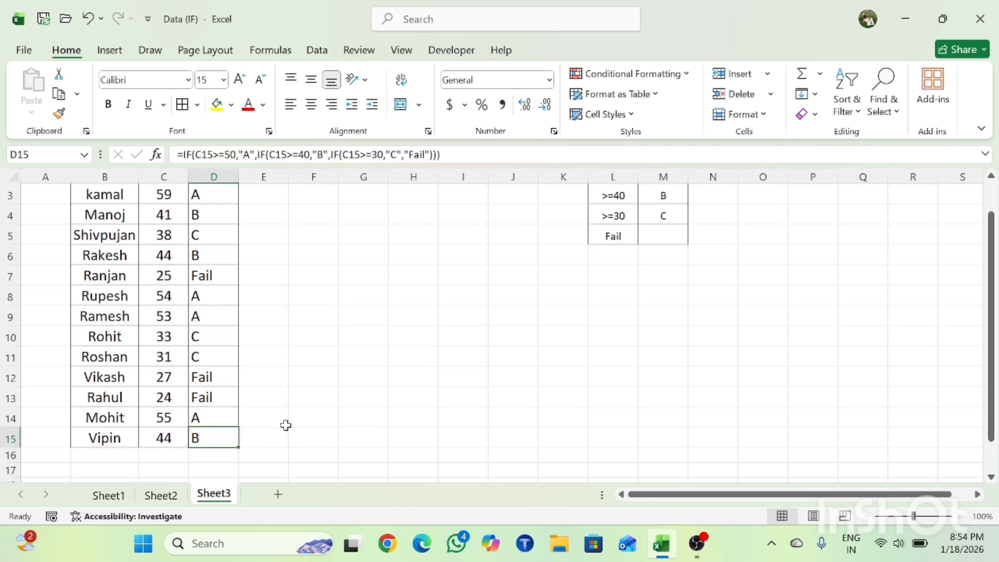
key(ctrl+Up)
key(Down)
key(Left)
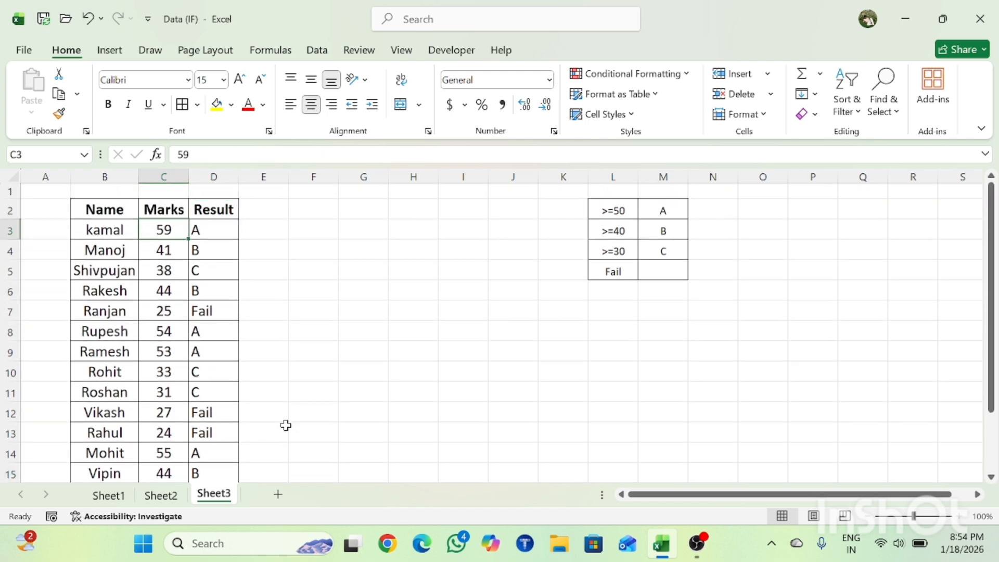
Compare the Marks values in C3 and C4 with the nested IF grades in D3 and D4.
key(Right)
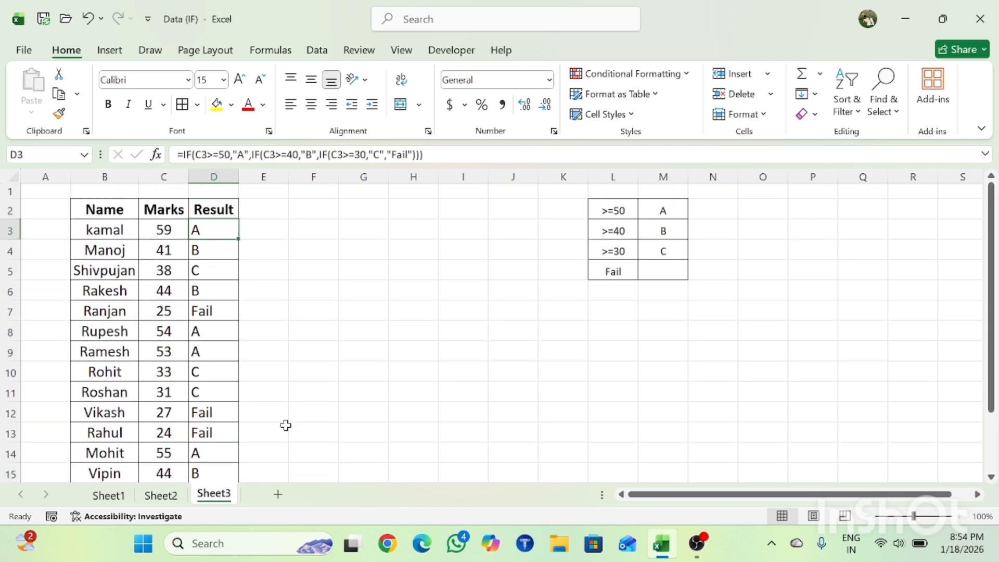
key(Down)
key(Left)
key(Right)
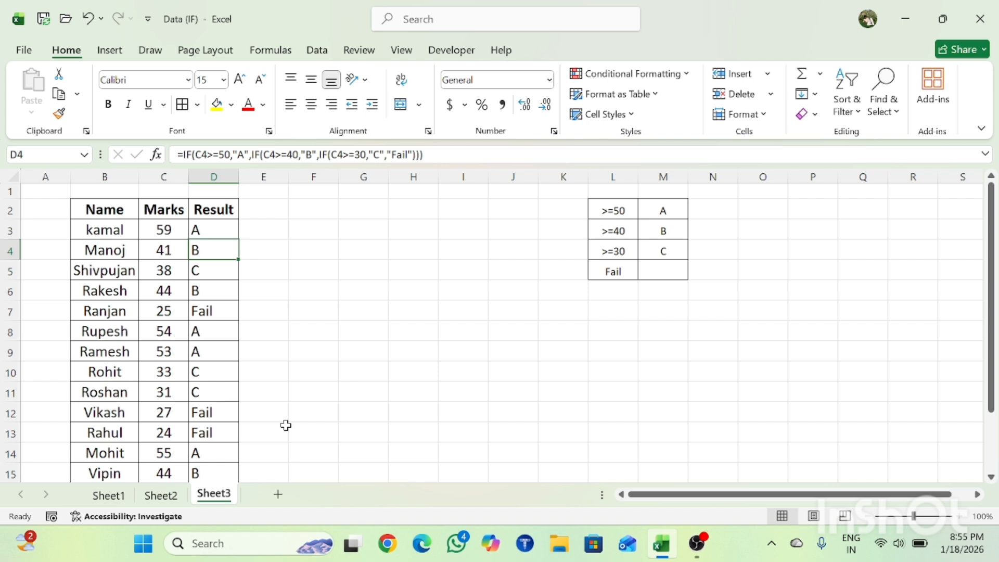
key(Left)
key(Right)
key(Right)
key(Left)
key(Up)
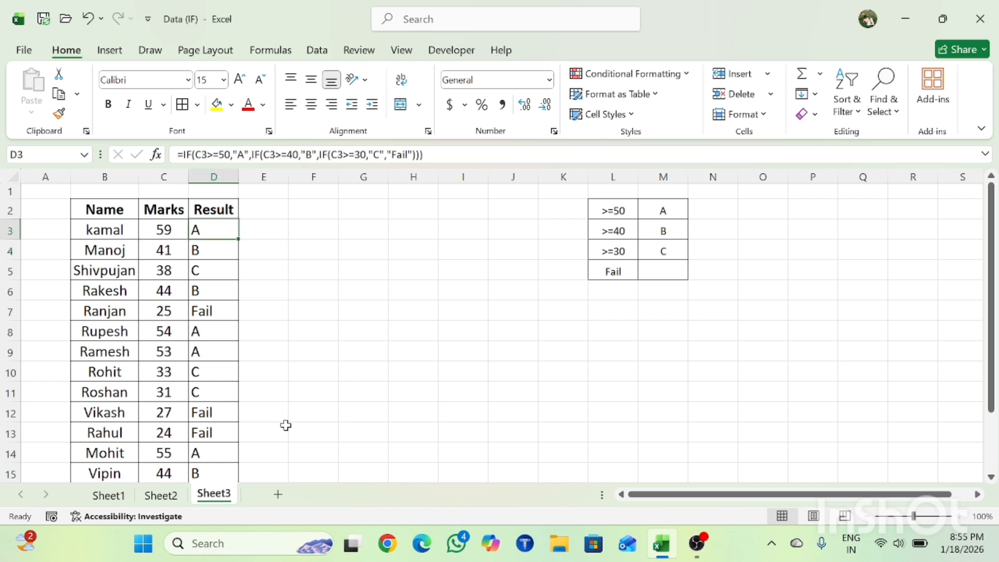
Check the nested IF results further down the Result column to D10, including the Marks value in C7.
key(Down)
key(Down)
key(Down)
key(Down)
key(Down)
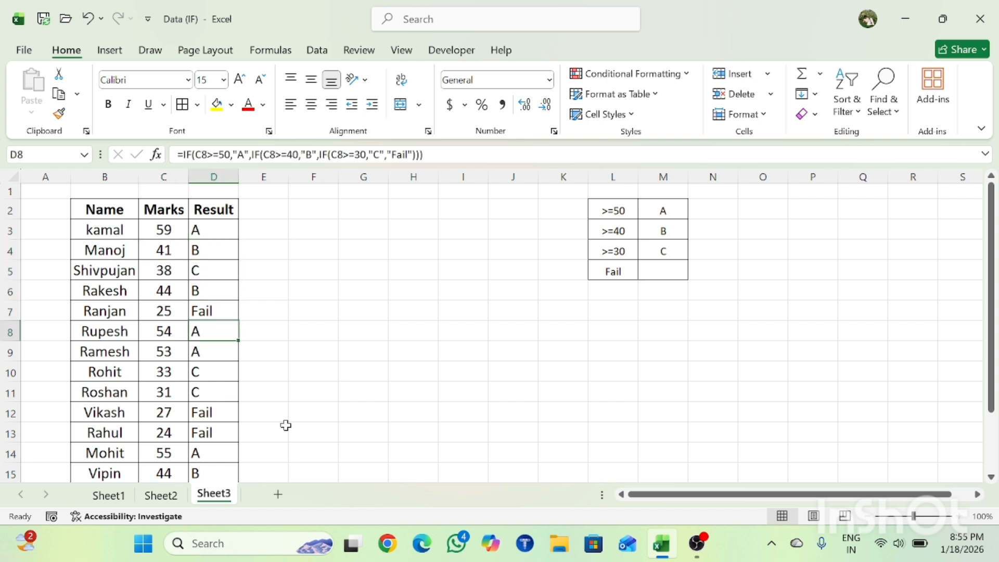
key(Up)
key(Up)
key(Up)
key(Up)
key(Up)
key(Down)
key(Down)
key(Down)
key(Down)
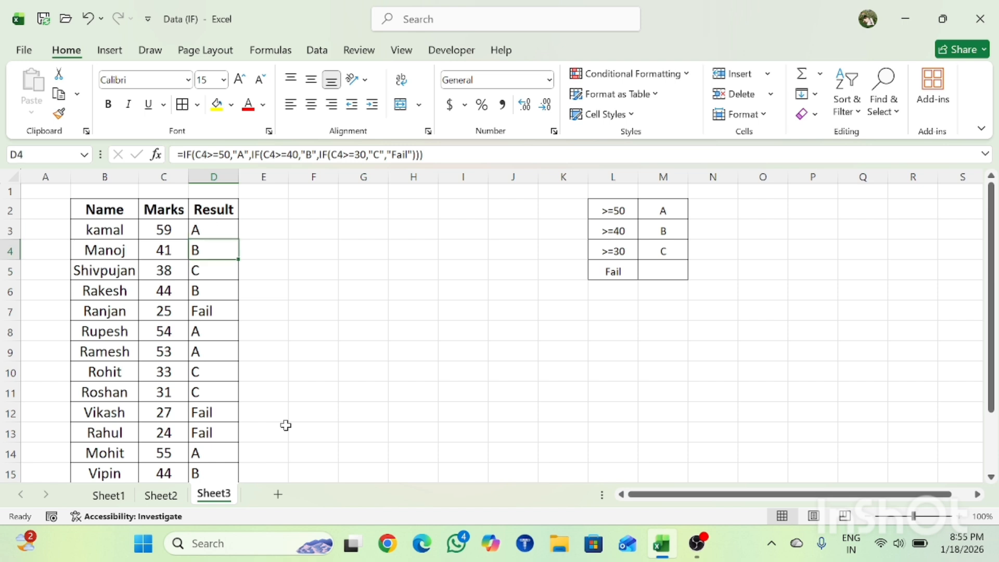
key(Left)
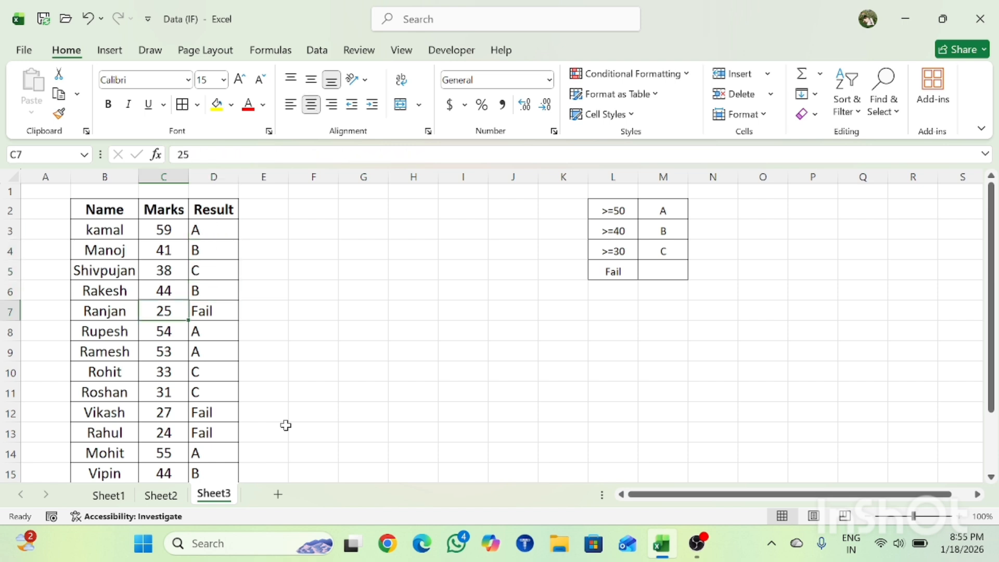
key(Right)
key(Down)
key(Down)
key(Down)
key(Down)
key(Down)
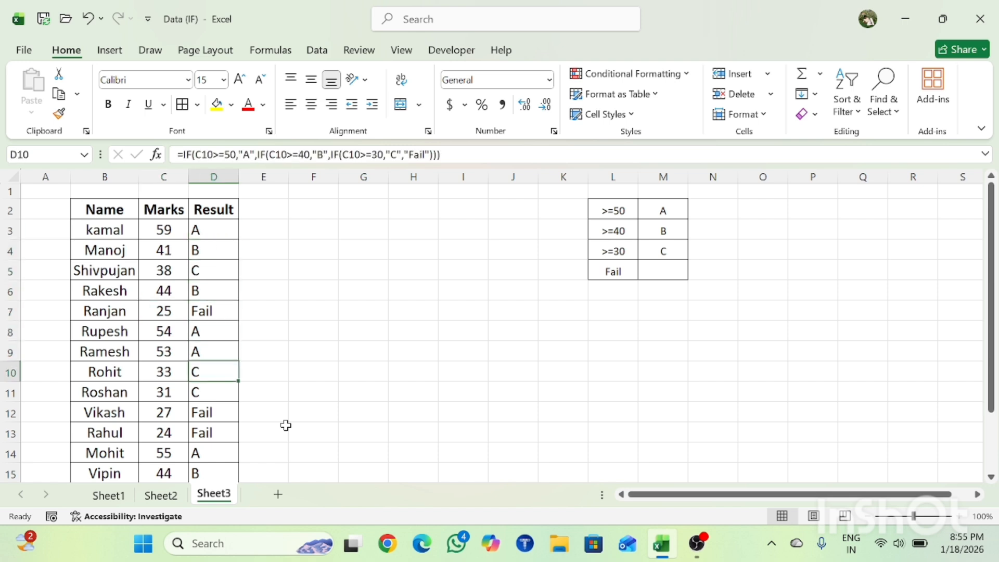
key(ctrl+Up)
key(Up)
key(Home)
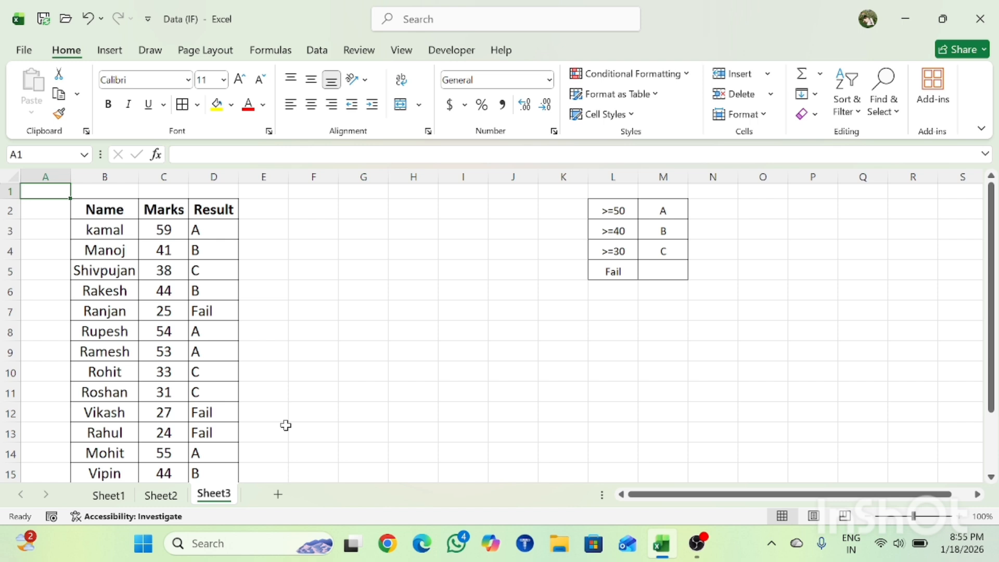
key(Right)
key(Right)
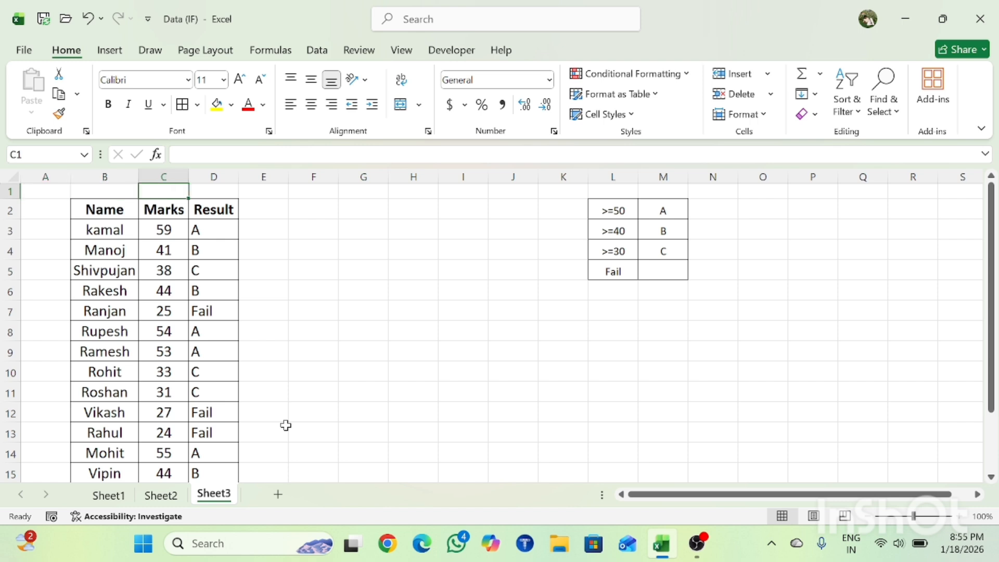